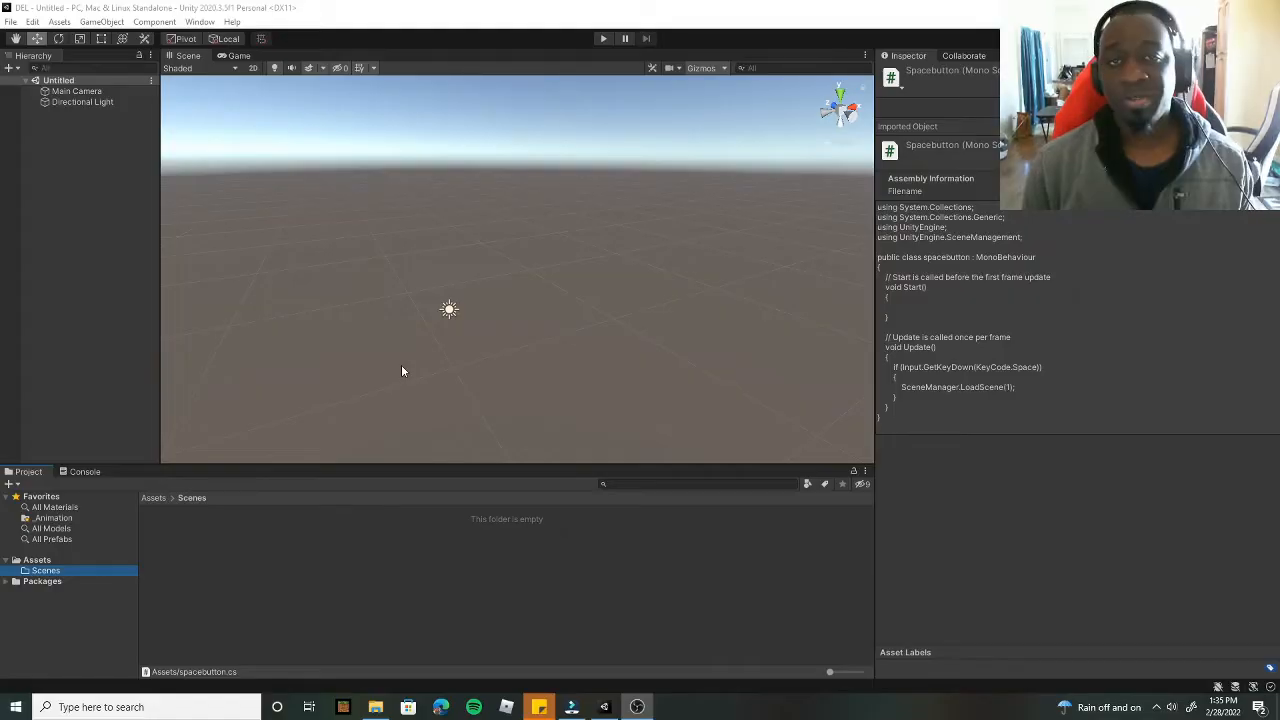
Step: Add a 3D plane to the empty scene as the floor
{"action": "right_click", "coordinate": [65, 166]}
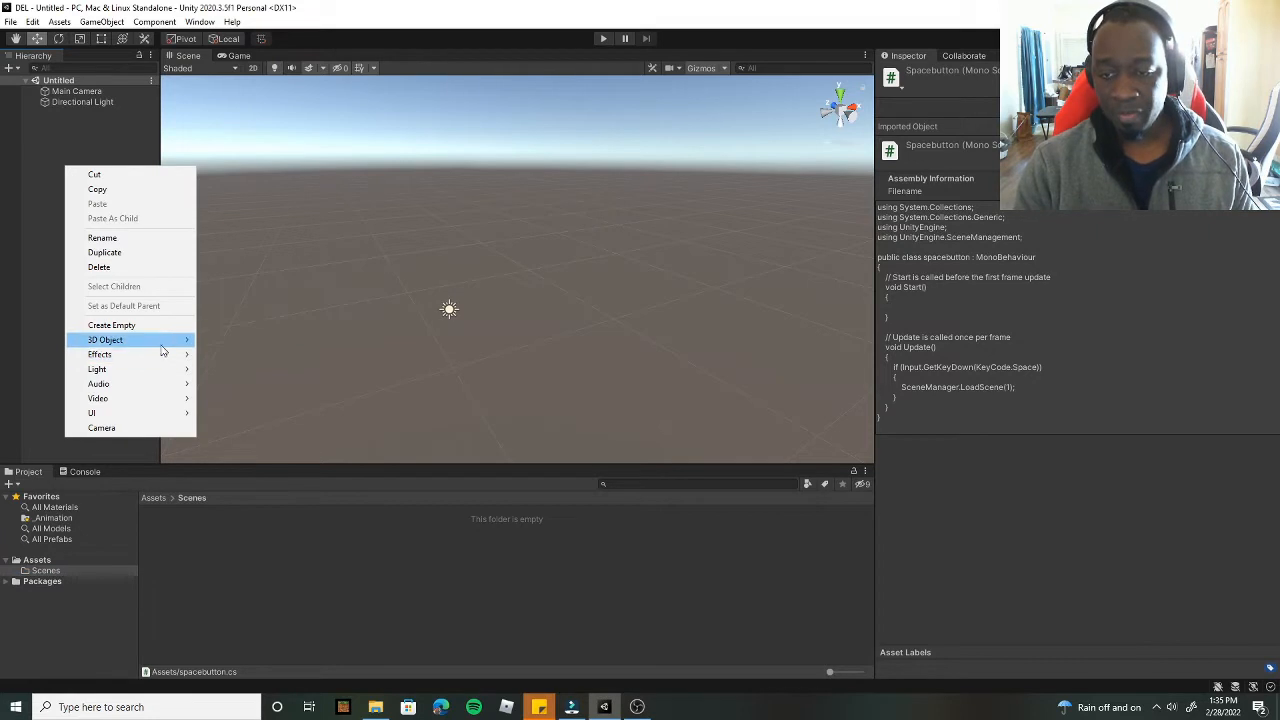
{"action": "mouse_move", "coordinate": [162, 351]}
{"action": "left_click", "coordinate": [250, 396]}
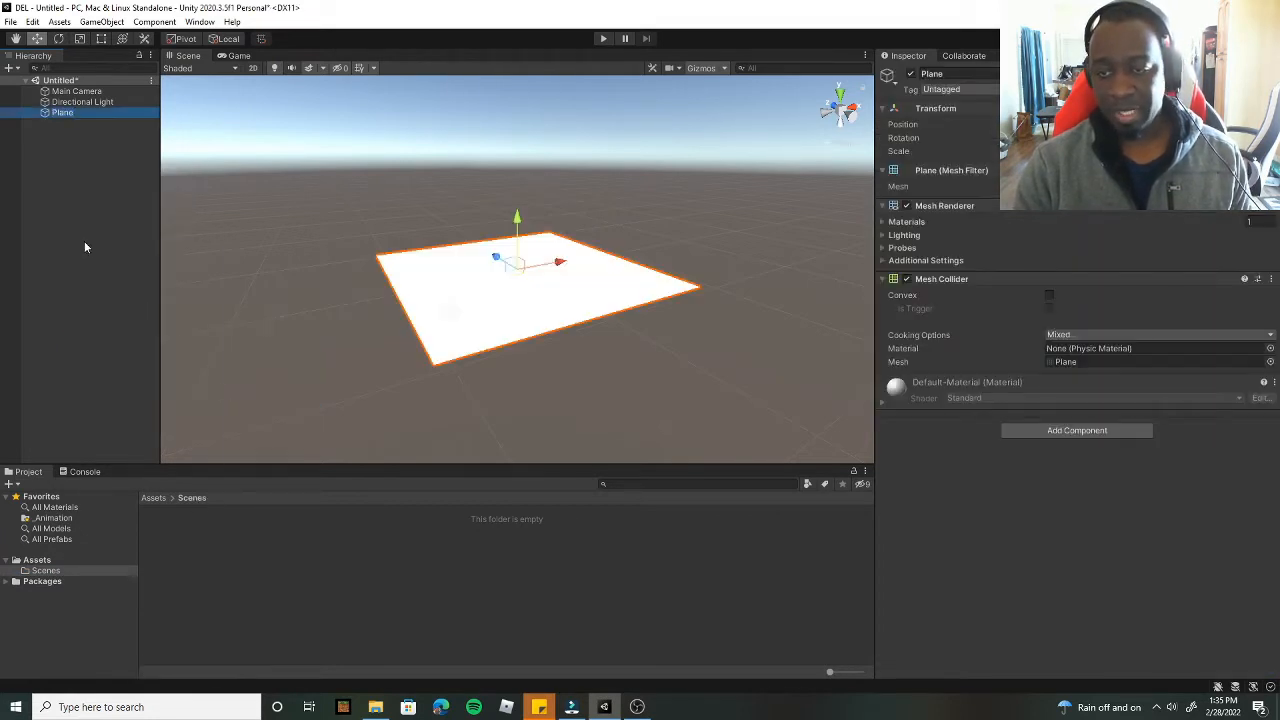
Step: Add a 3D cube to the scene and raise it so it sits on top of the plane
{"action": "right_click", "coordinate": [85, 247]}
{"action": "mouse_move", "coordinate": [155, 418]}
{"action": "left_click", "coordinate": [278, 418]}
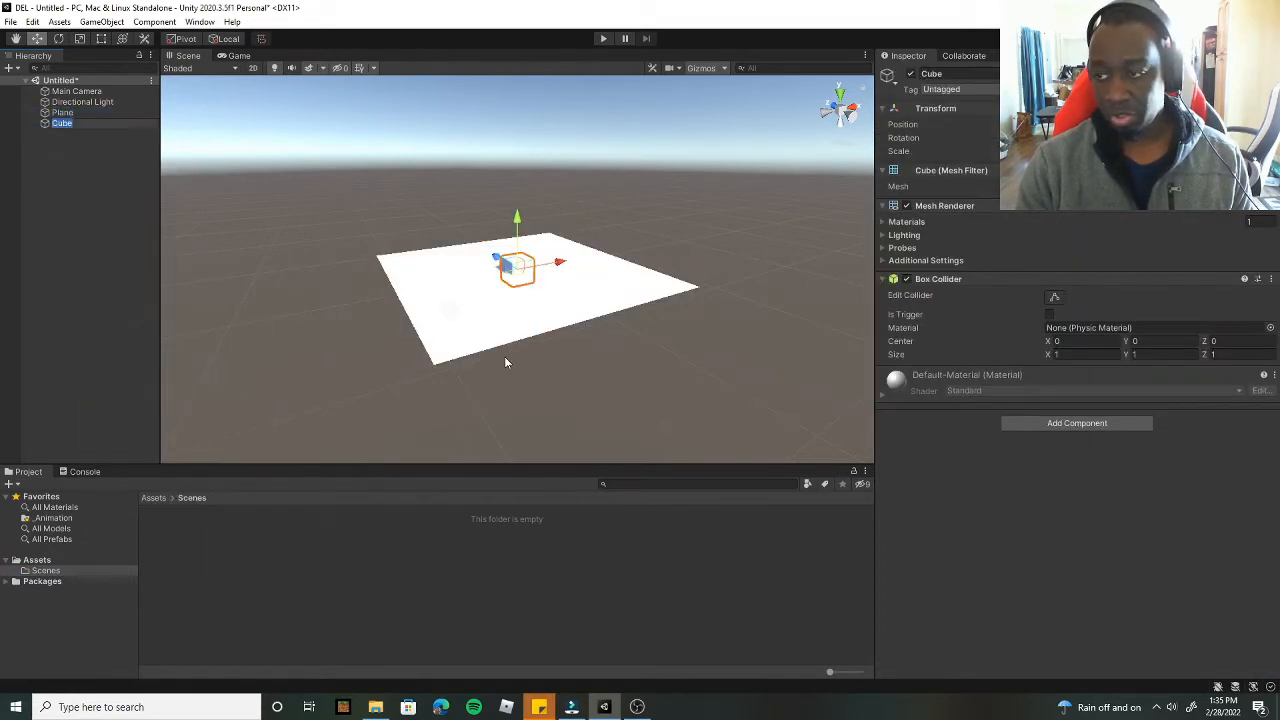
{"action": "left_click_drag", "start_coordinate": [517, 224], "coordinate": [517, 211]}
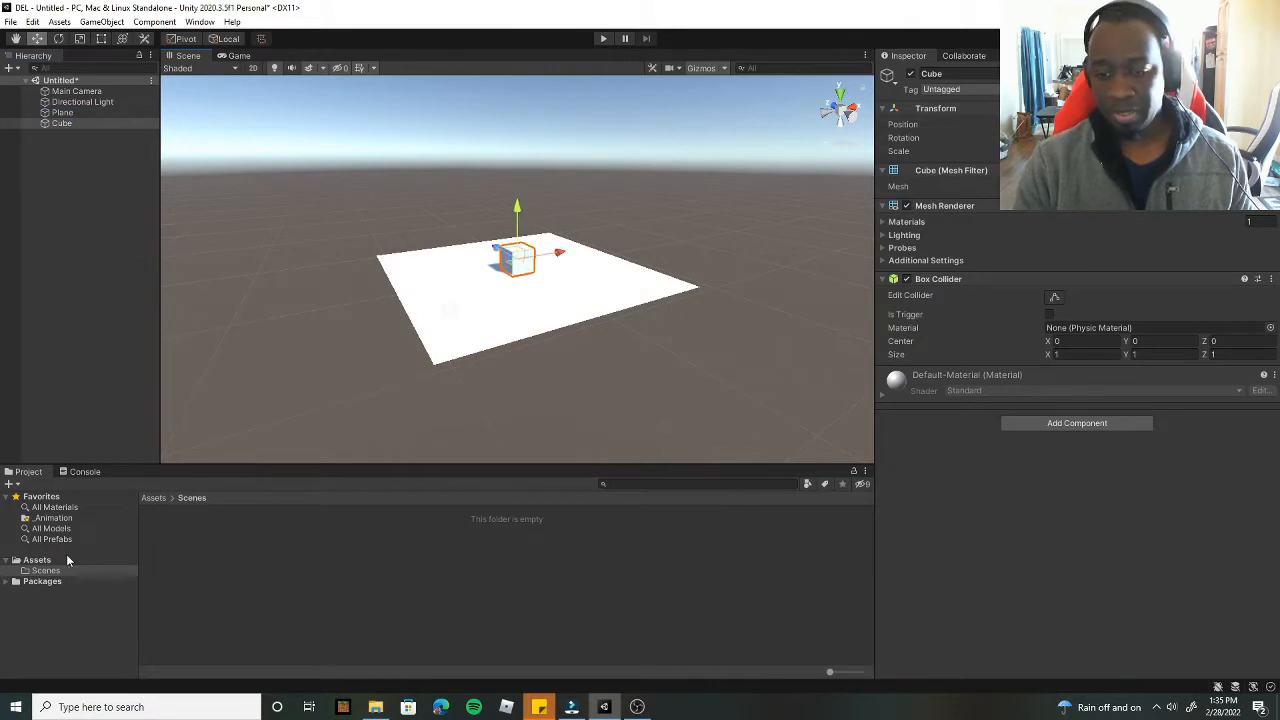
Step: Apply the red floor2 material from the project's materials to the plane
{"action": "left_click", "coordinate": [37, 560]}
{"action": "left_click", "coordinate": [55, 507]}
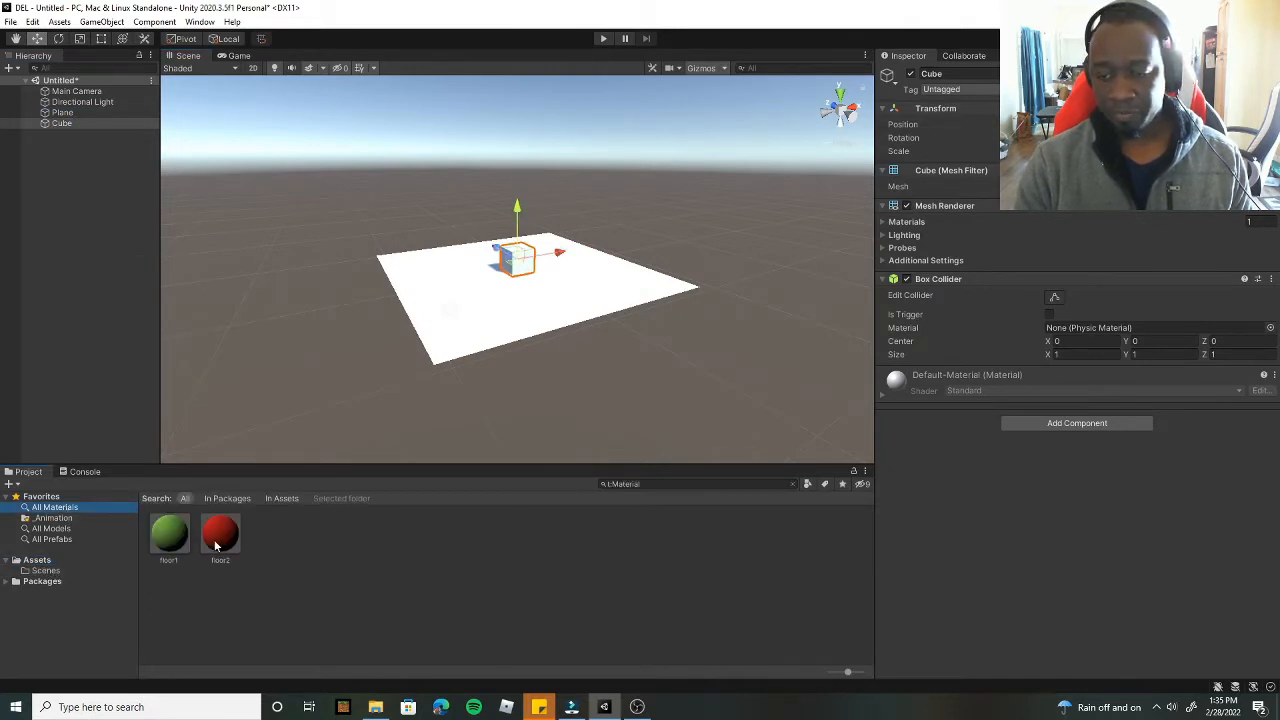
{"action": "left_click", "coordinate": [220, 538]}
{"action": "left_click_drag", "start_coordinate": [222, 543], "coordinate": [459, 316]}
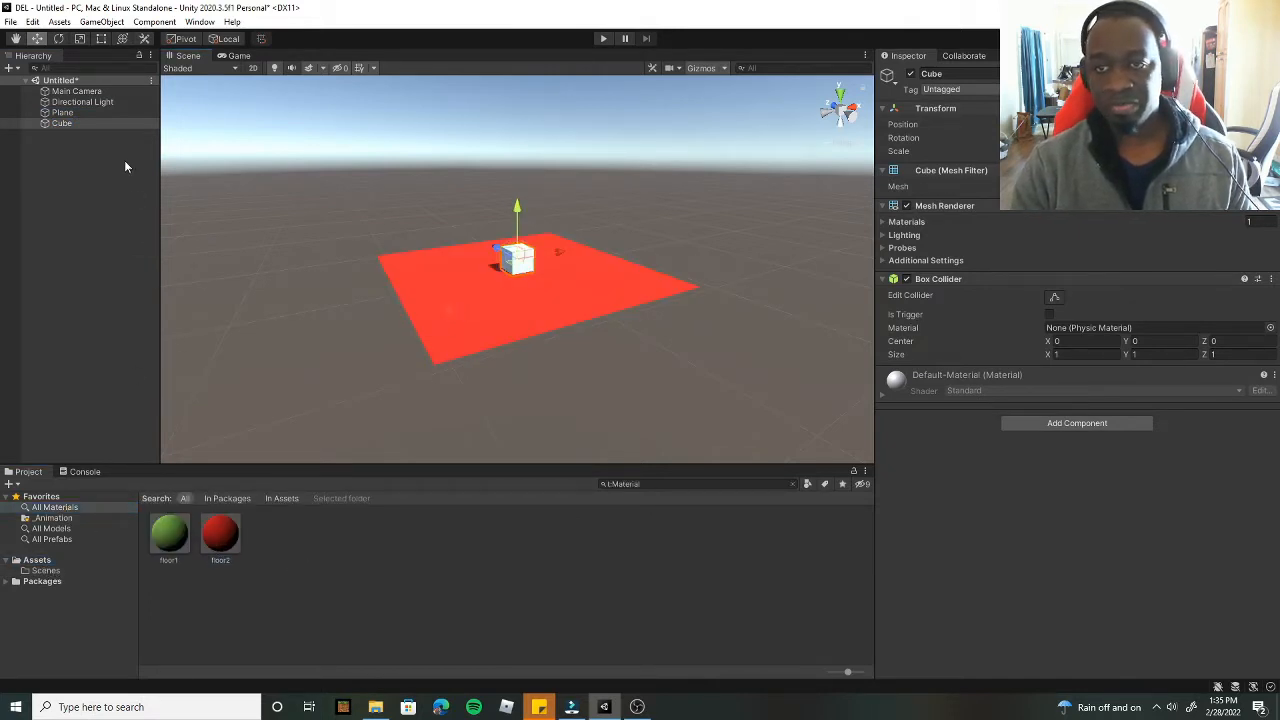
Step: Align the Main Camera with a closer scene view of the cube and check the result in the Game view
{"action": "left_click", "coordinate": [80, 91]}
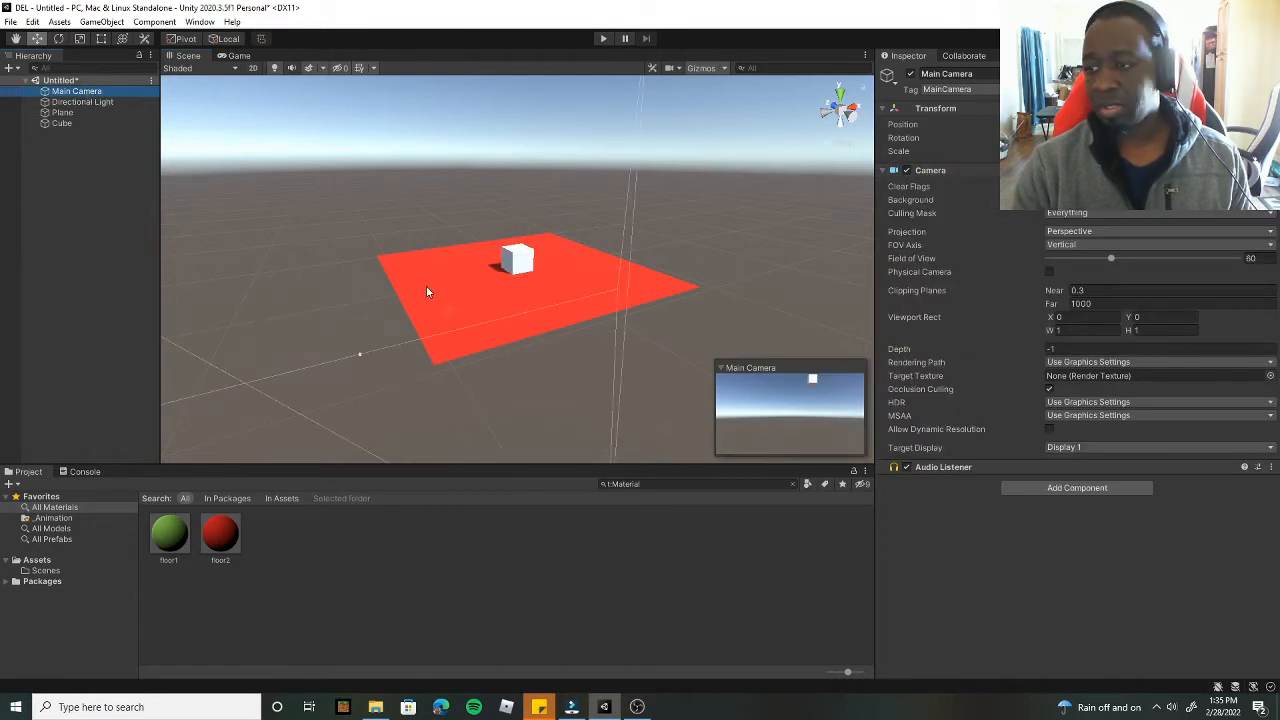
{"action": "right_click_drag", "start_coordinate": [427, 291], "coordinate": [534, 314]}
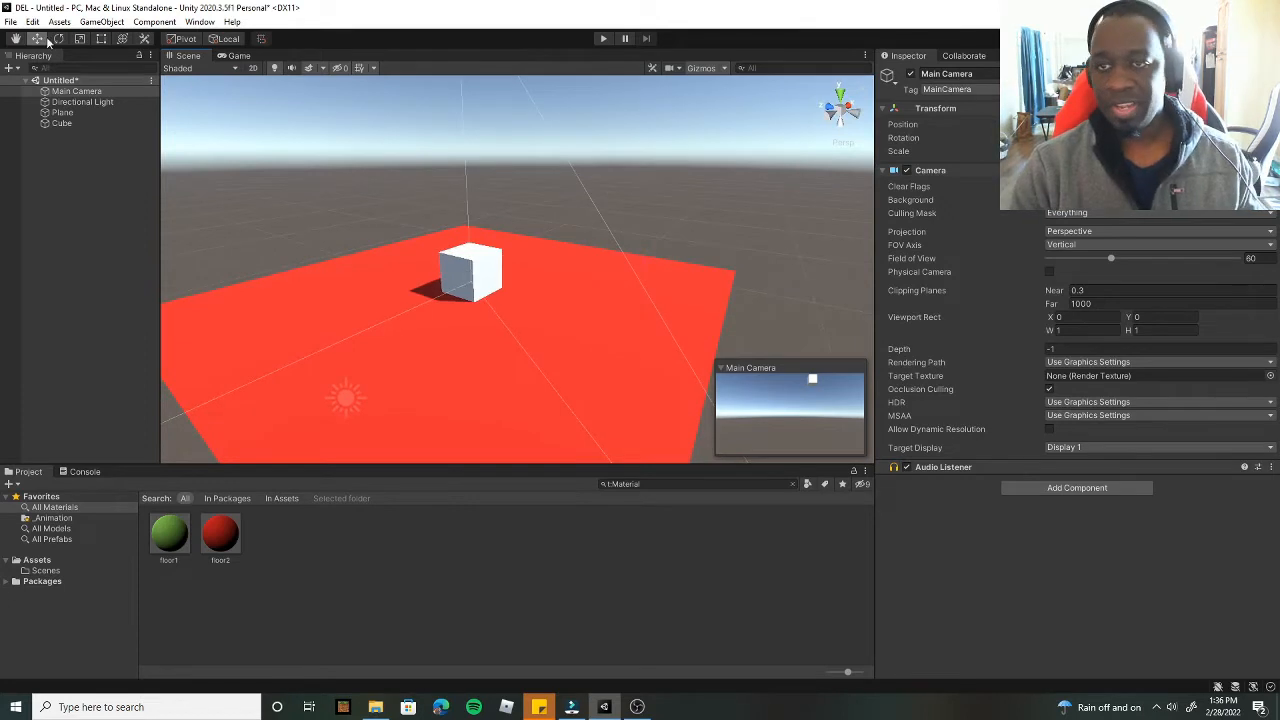
{"action": "left_click", "coordinate": [73, 92]}
{"action": "left_click", "coordinate": [101, 21]}
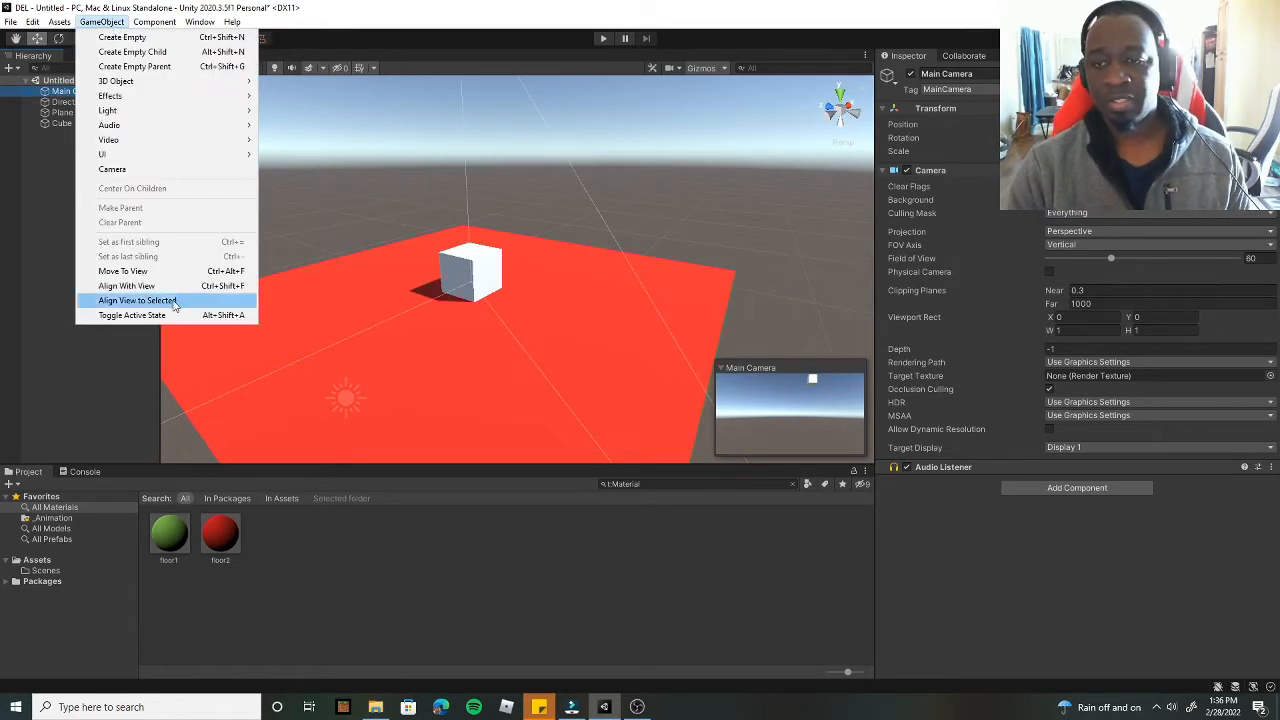
{"action": "left_click", "coordinate": [141, 288]}
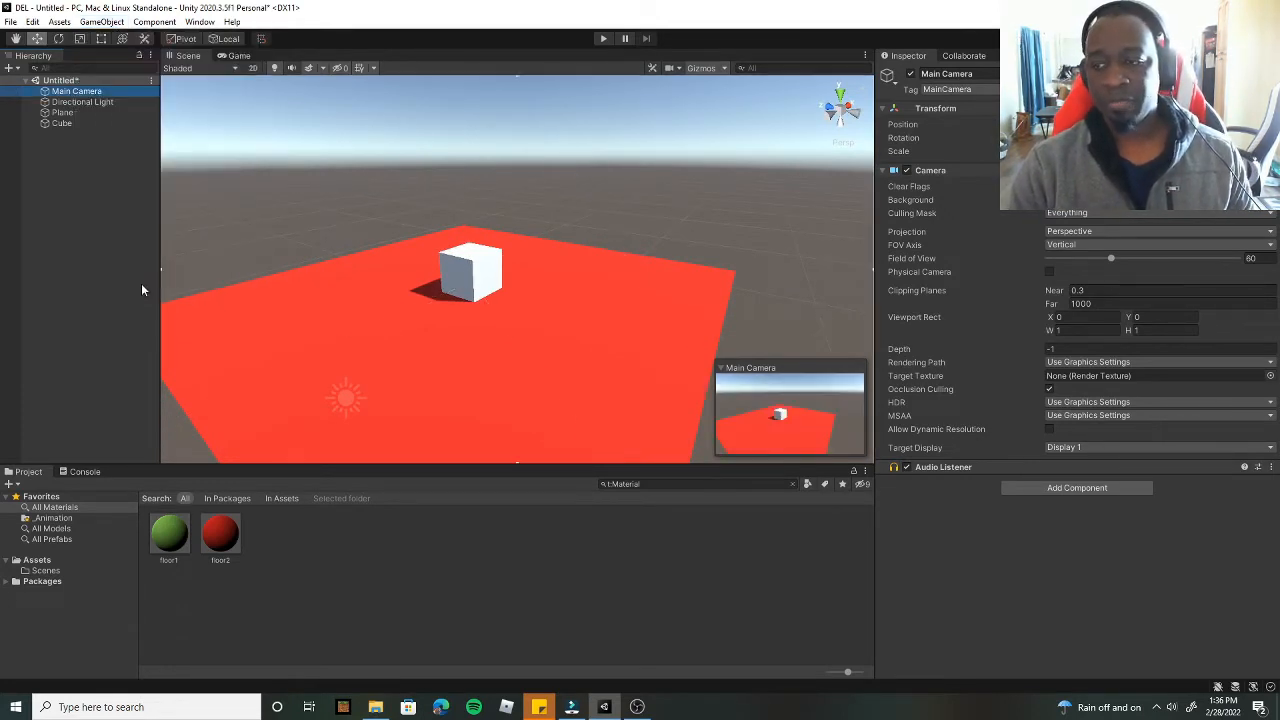
{"action": "left_click", "coordinate": [236, 56]}
{"action": "left_click", "coordinate": [186, 57]}
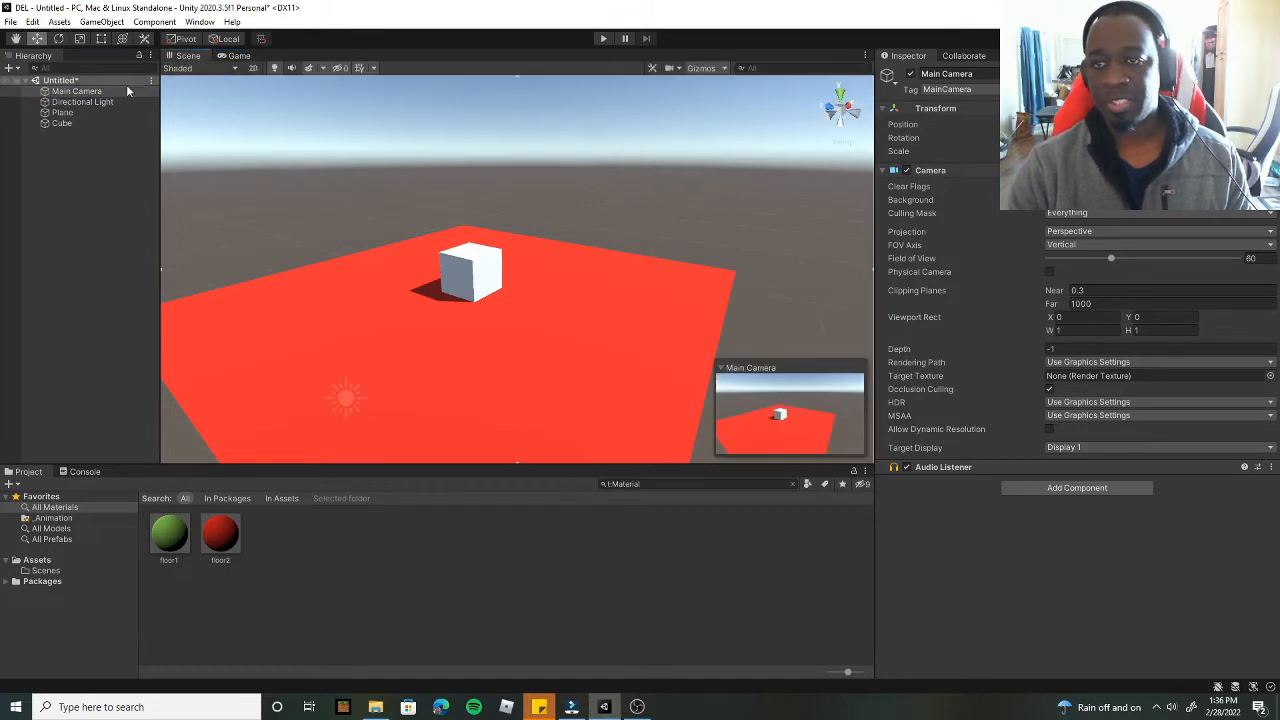
Step: Save the scene as secne1 in the project's Scenes folder
{"action": "left_click", "coordinate": [10, 21]}
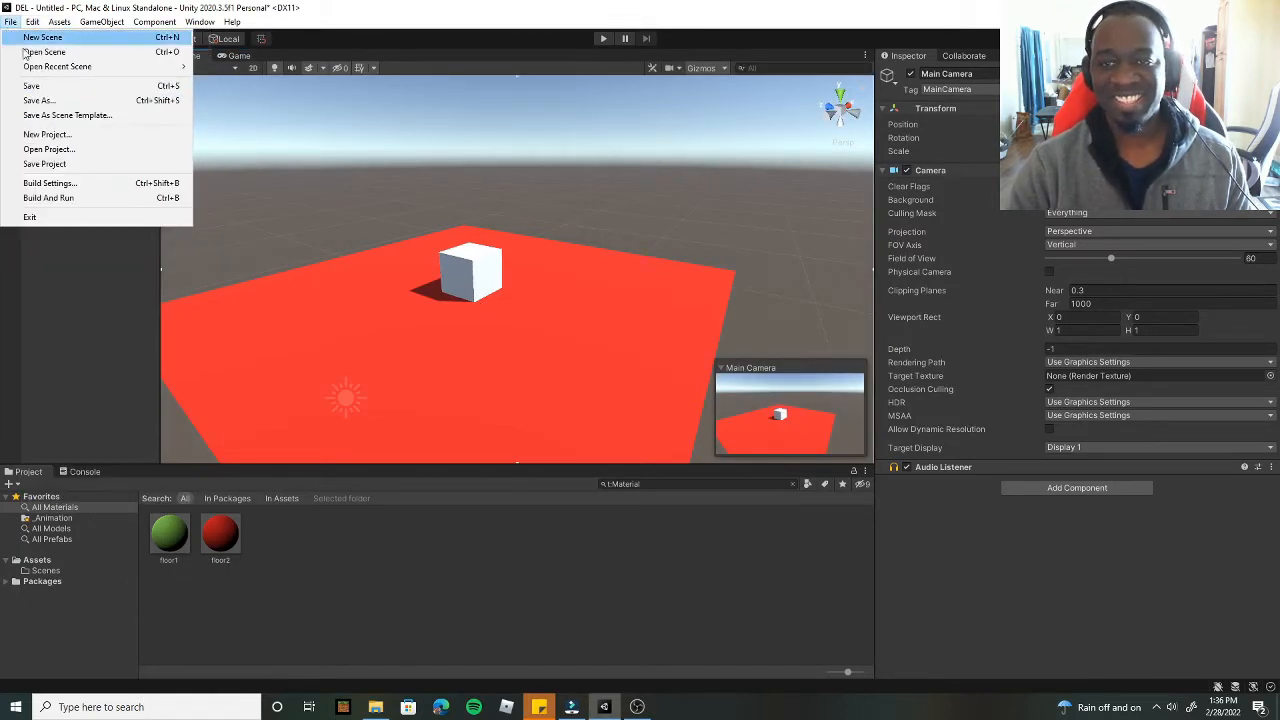
{"action": "left_click", "coordinate": [46, 100]}
{"action": "double_click", "coordinate": [150, 136]}
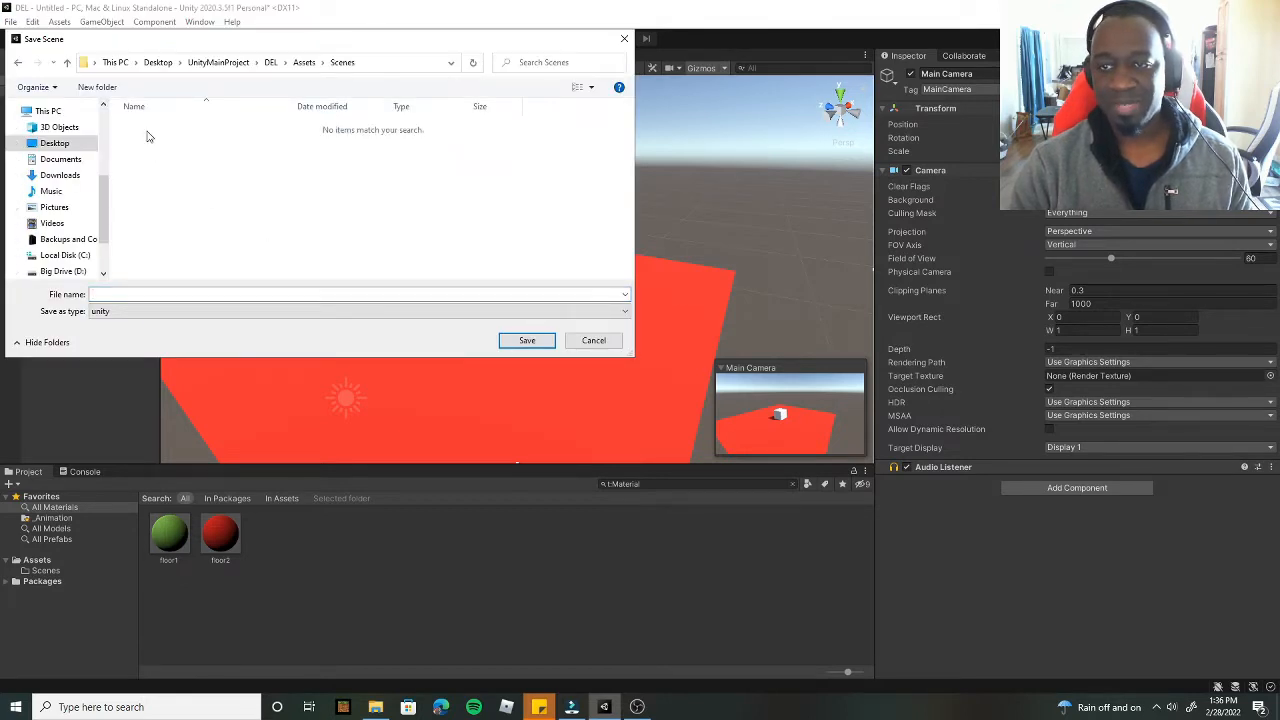
{"action": "left_click", "coordinate": [143, 294]}
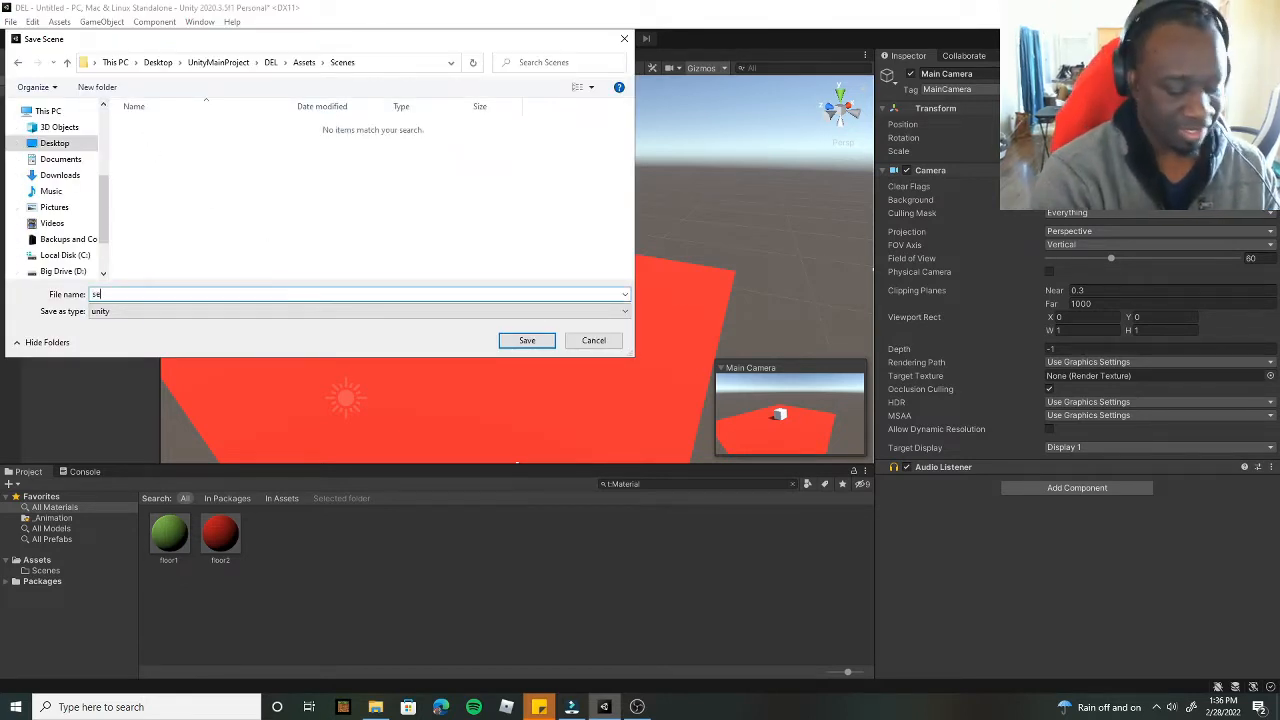
{"action": "left_click", "coordinate": [527, 340]}
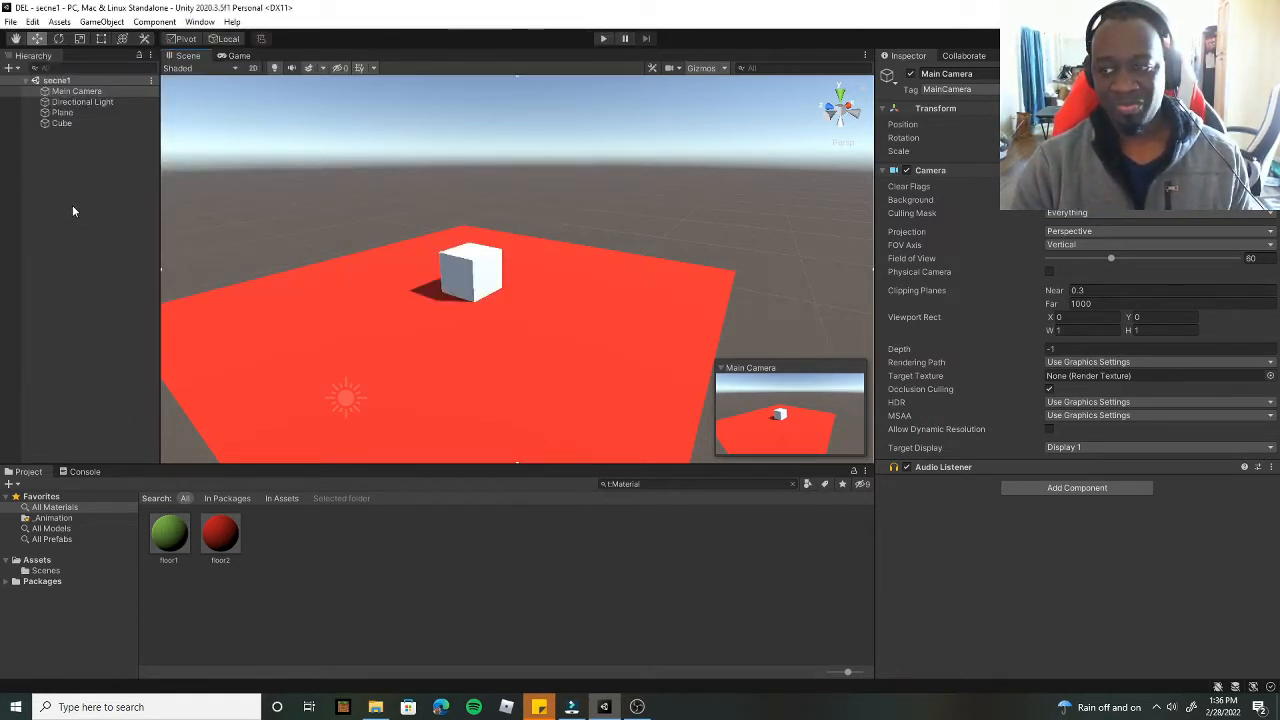
Step: Delete the cube from the scene
{"action": "left_click", "coordinate": [11, 22]}
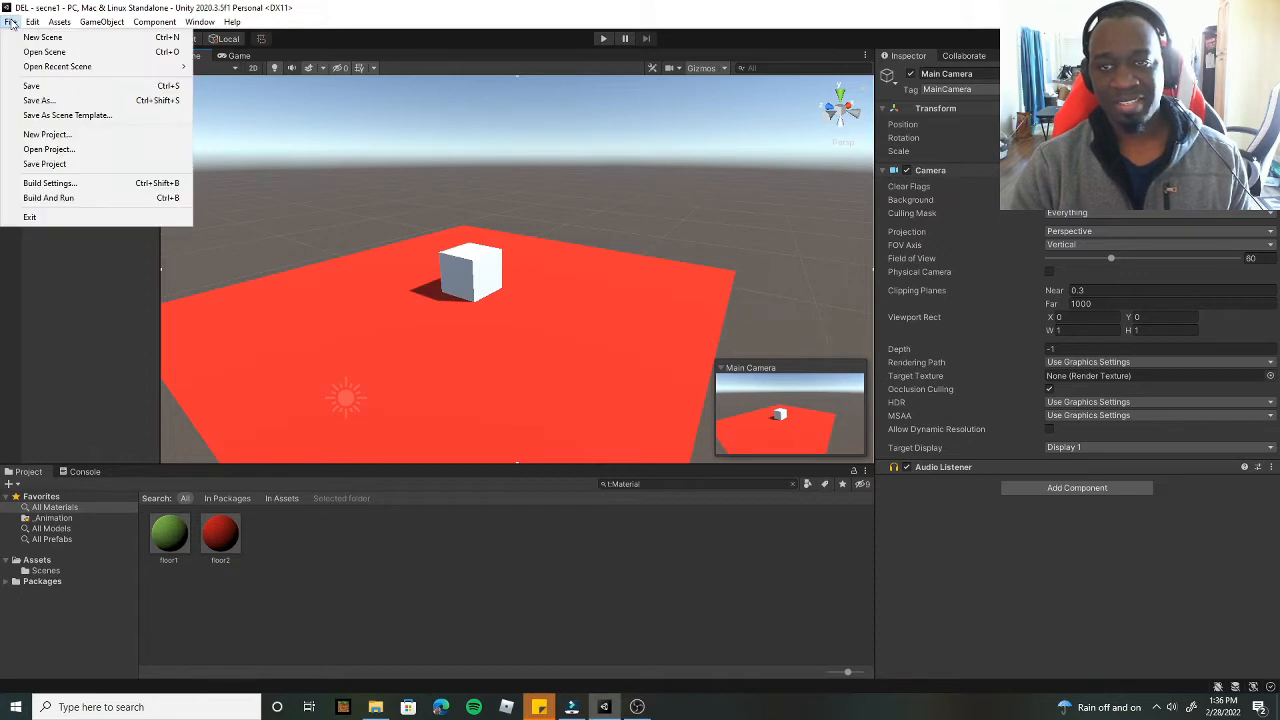
{"action": "left_click", "coordinate": [58, 323]}
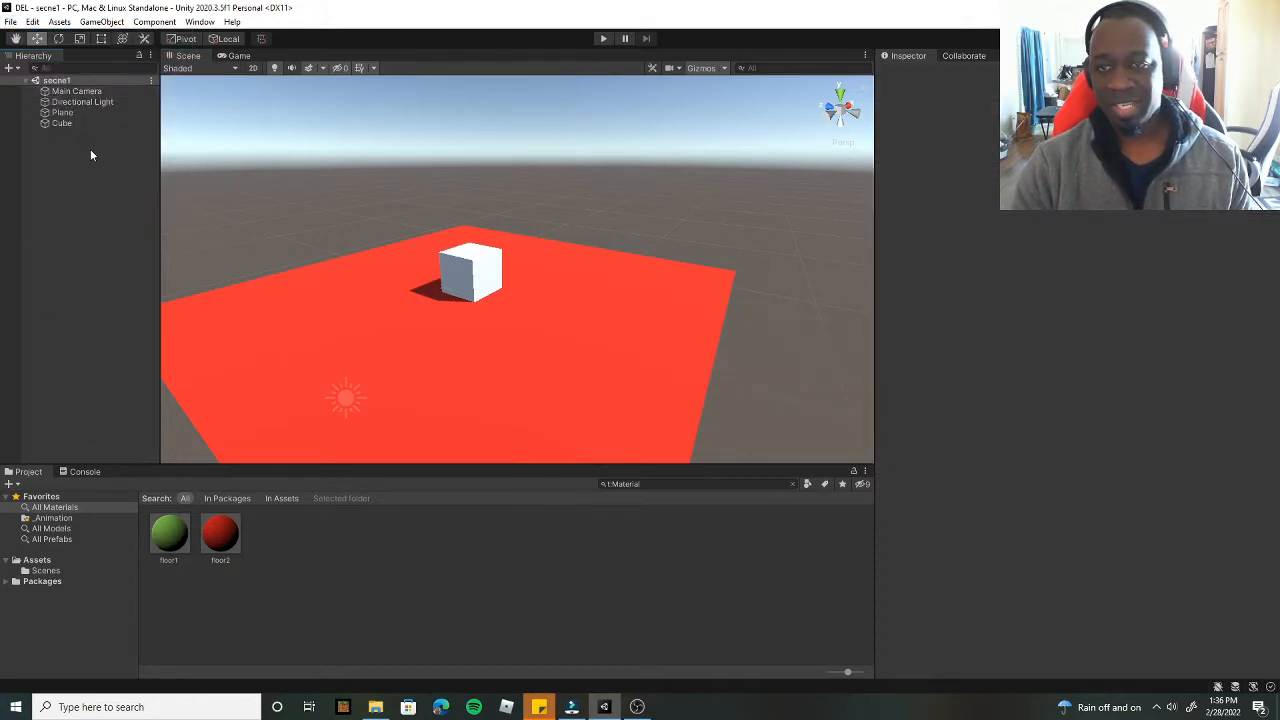
{"action": "left_click", "coordinate": [64, 124]}
{"action": "key", "text": "Delete"}
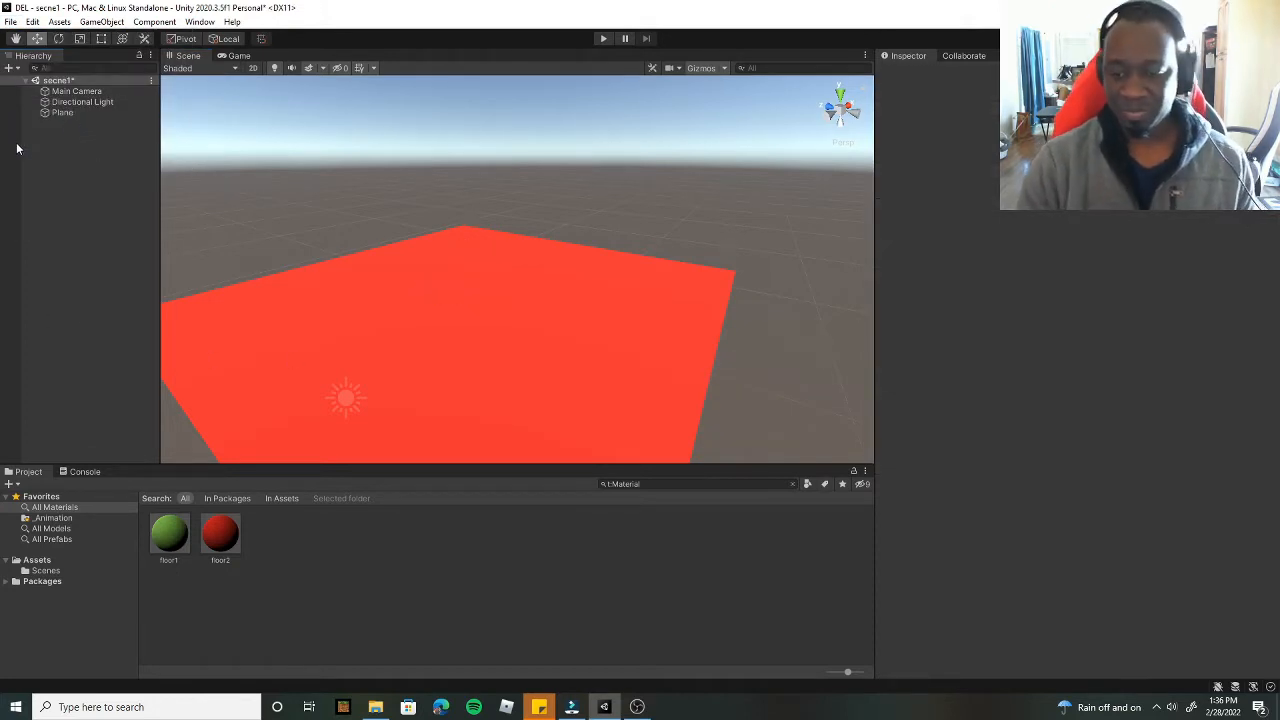
Step: Add a 3D sphere resting on top of the plane and apply the green floor1 material to the plane
{"action": "right_click", "coordinate": [102, 163]}
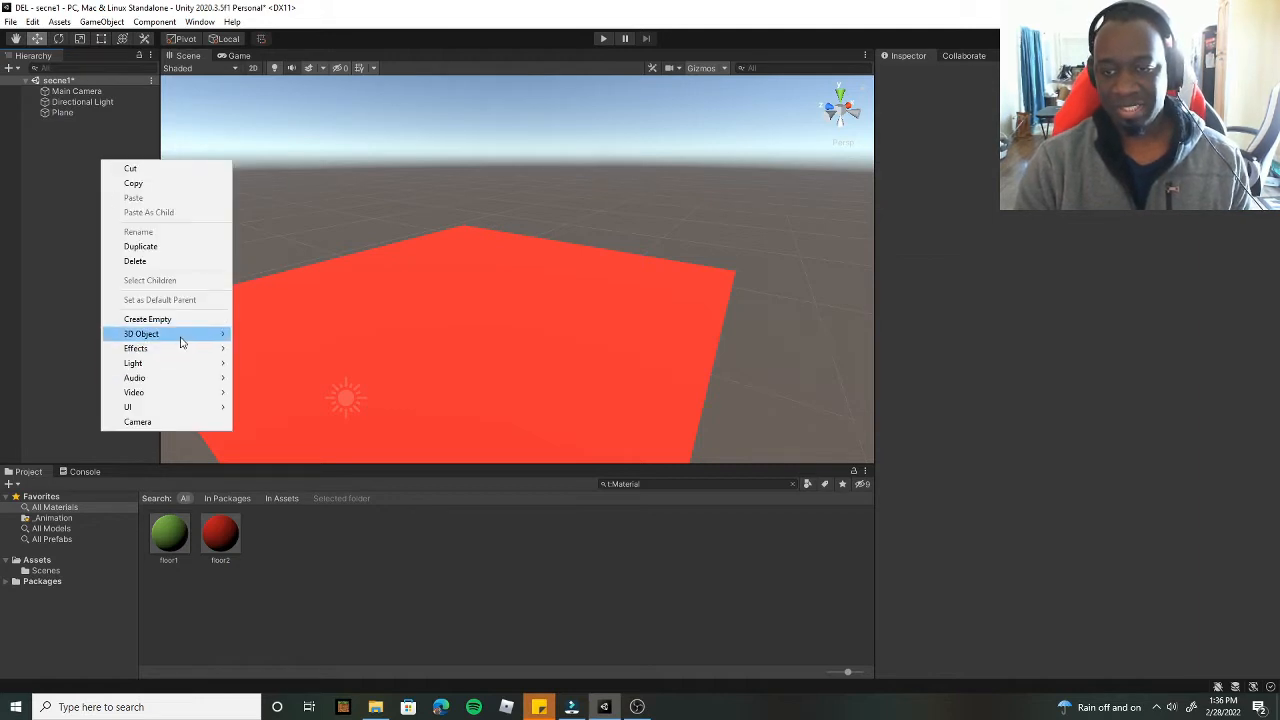
{"action": "mouse_move", "coordinate": [141, 333]}
{"action": "left_click", "coordinate": [290, 350]}
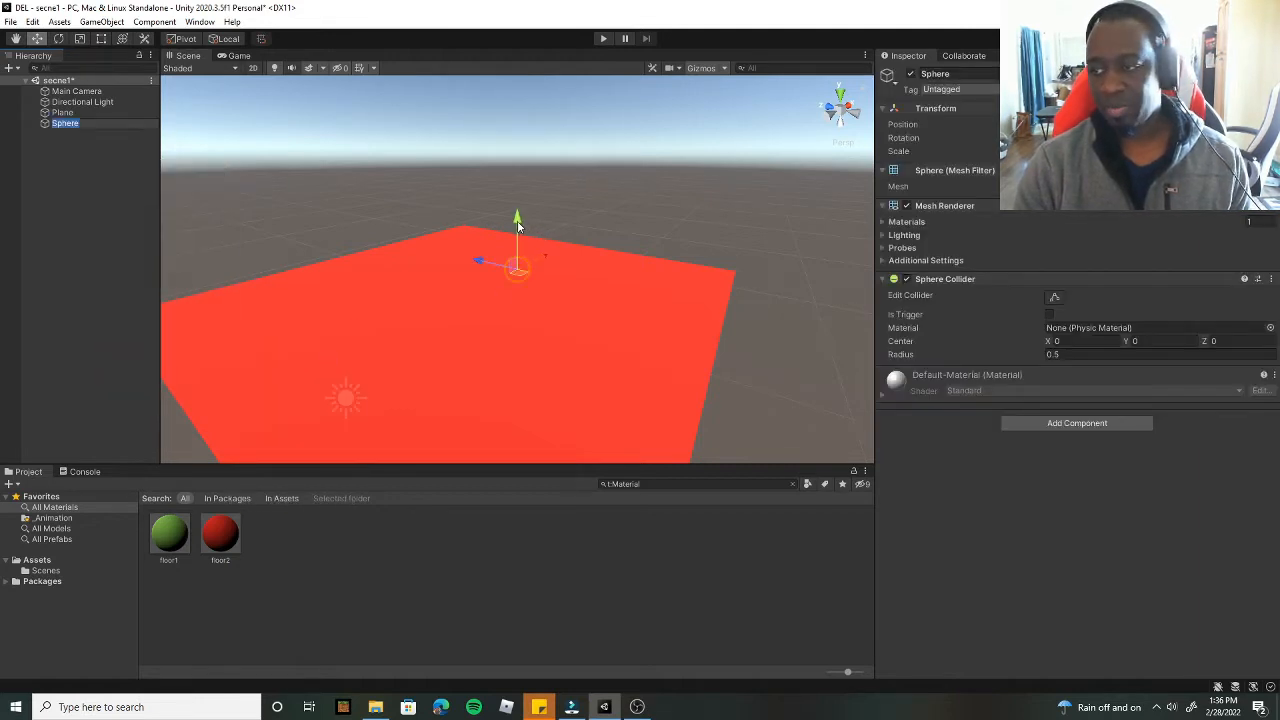
{"action": "left_click_drag", "start_coordinate": [64, 124], "coordinate": [60, 112]}
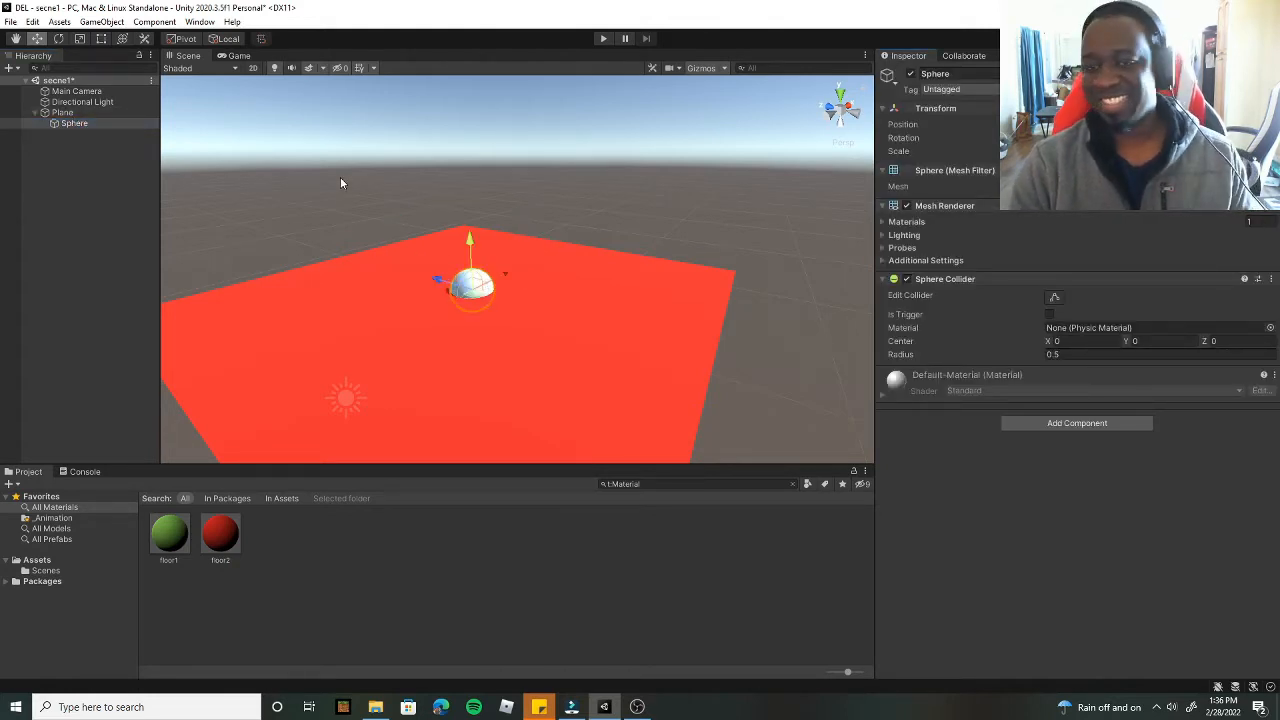
{"action": "left_click_drag", "start_coordinate": [476, 240], "coordinate": [472, 227]}
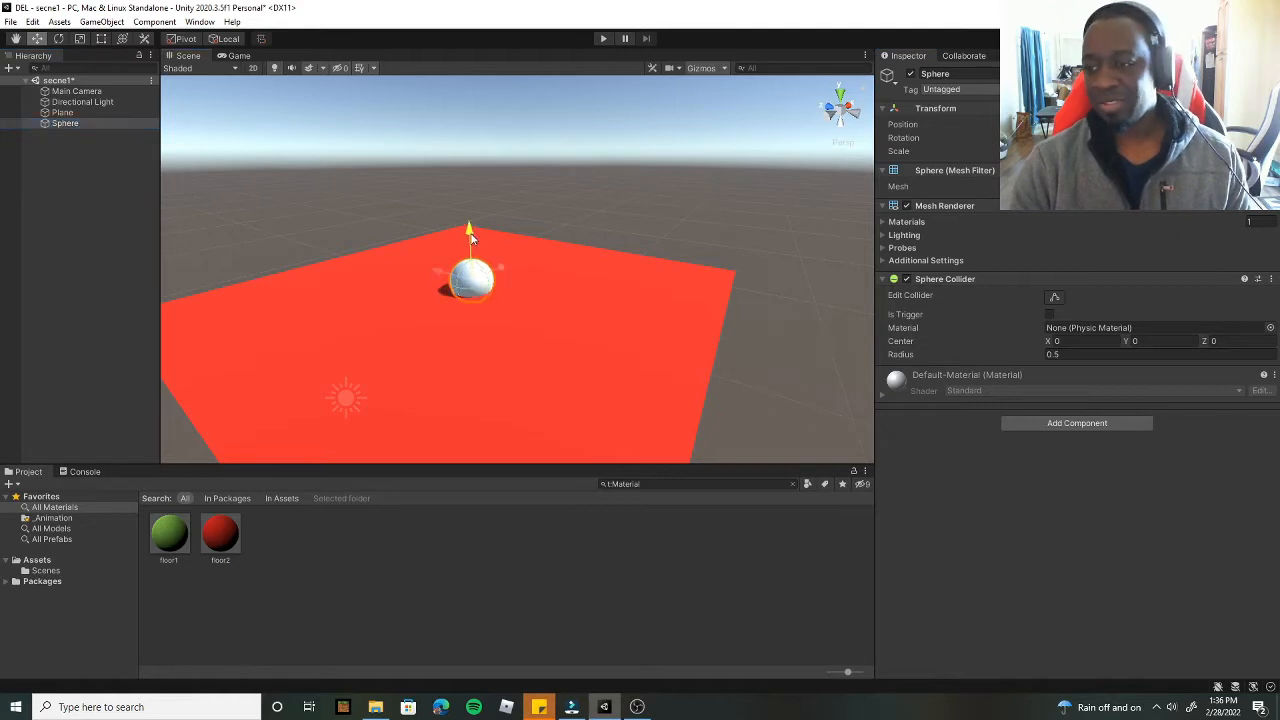
{"action": "left_click_drag", "start_coordinate": [172, 543], "coordinate": [447, 345]}
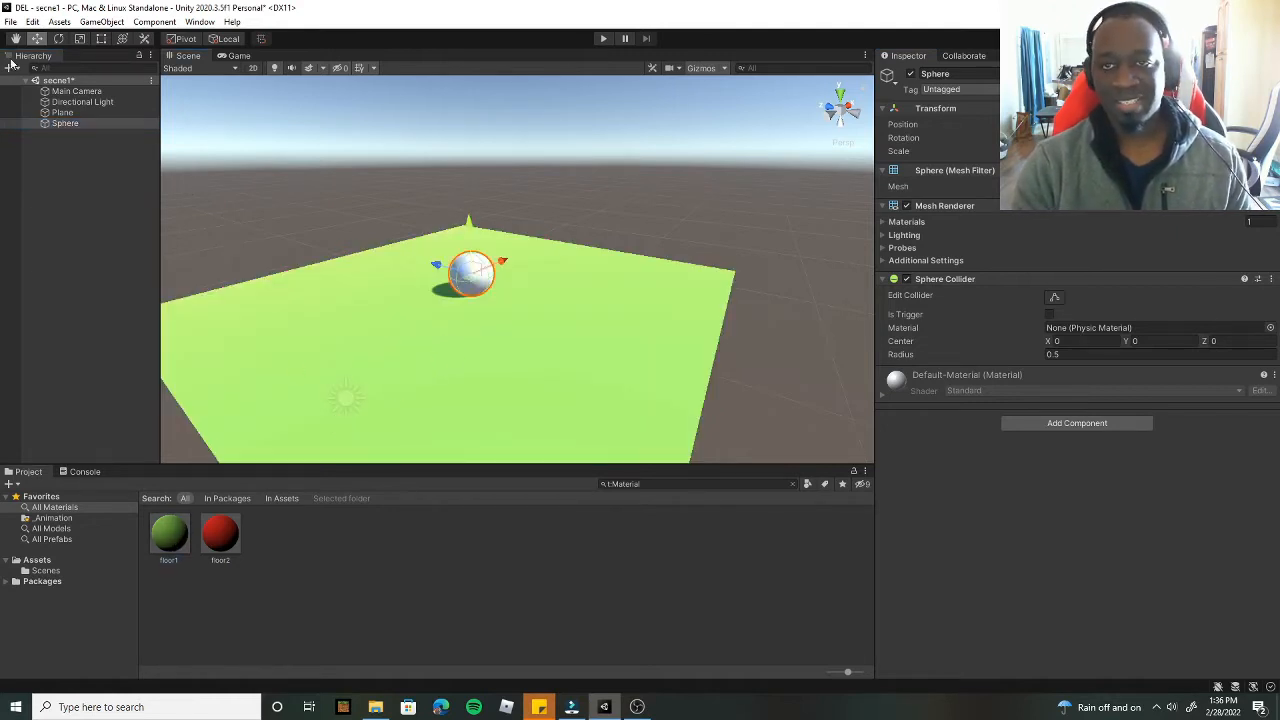
Step: Save the modified scene as a separate file named secne2 in the Scenes folder
{"action": "left_click", "coordinate": [11, 22]}
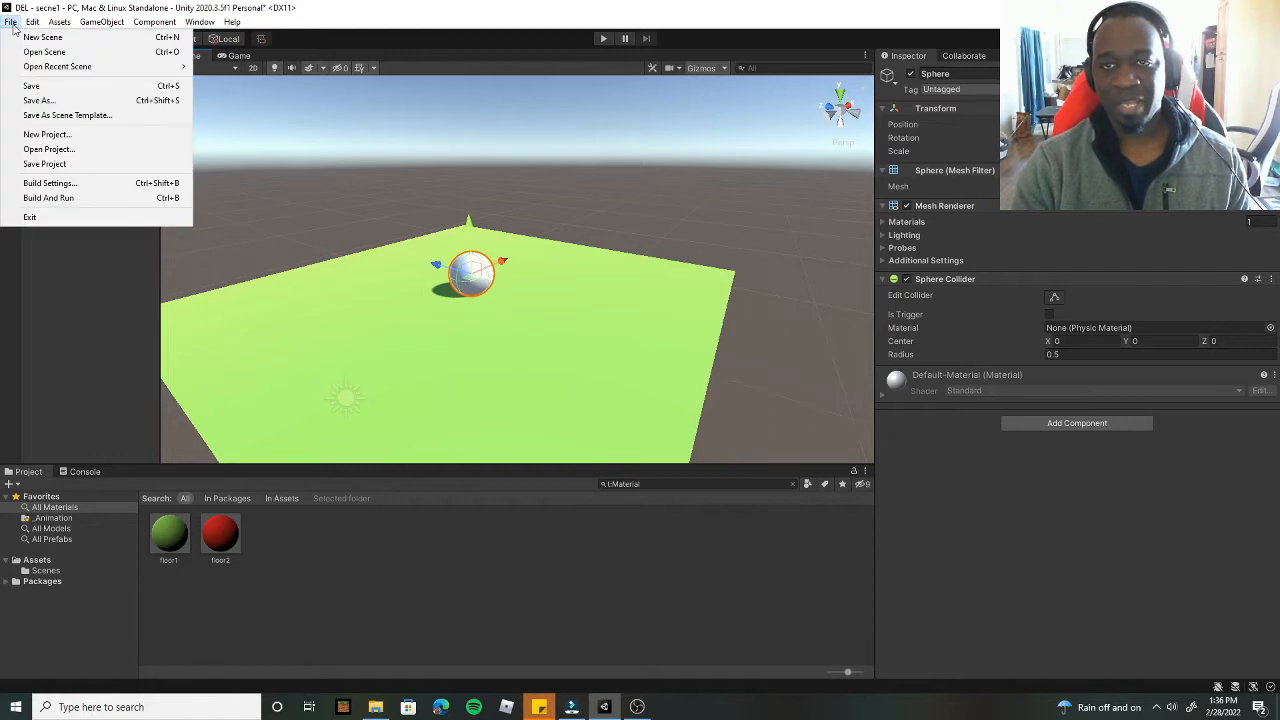
{"action": "left_click", "coordinate": [59, 102]}
{"action": "double_click", "coordinate": [155, 128]}
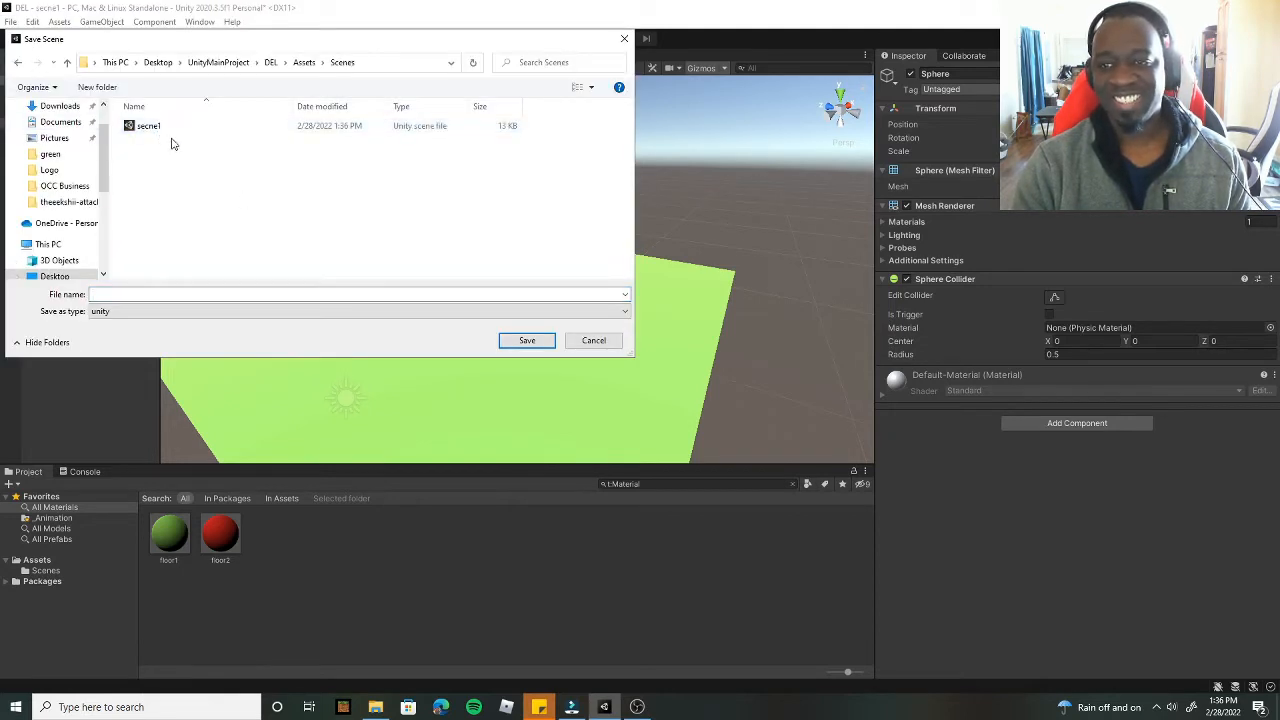
{"action": "left_click", "coordinate": [165, 128]}
{"action": "double_click", "coordinate": [127, 294]}
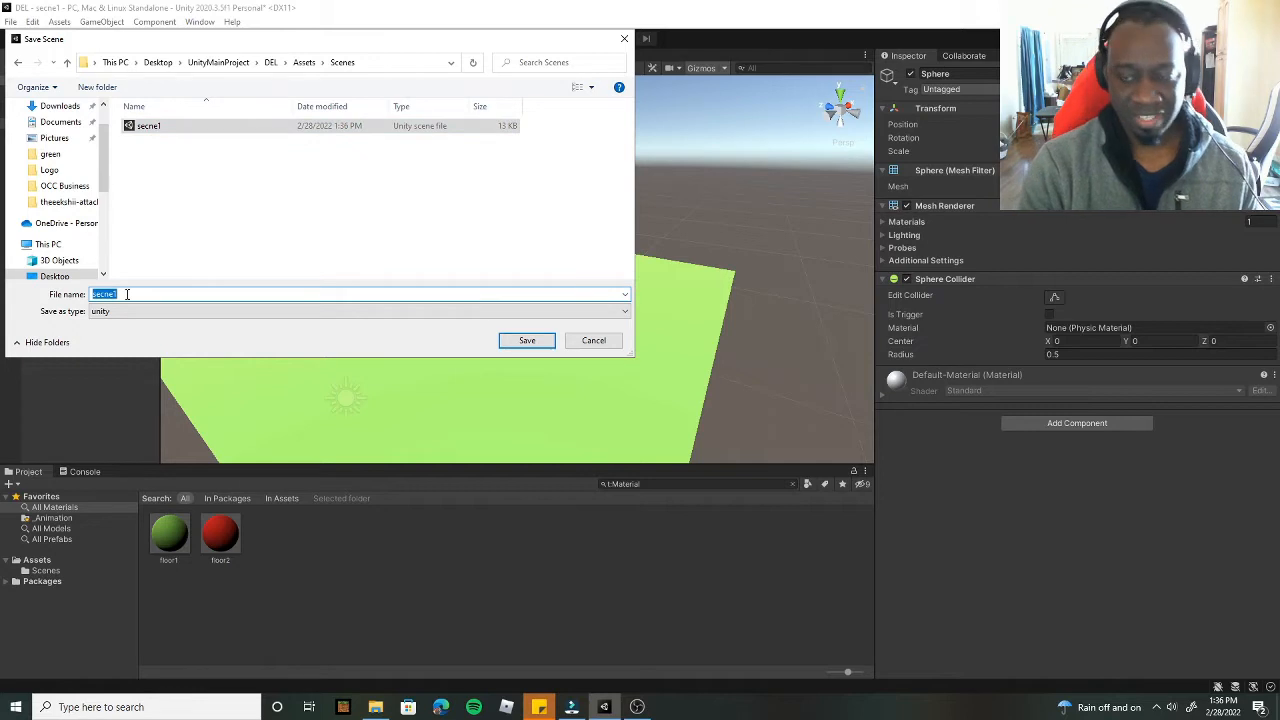
{"action": "type", "text": "secne2"}
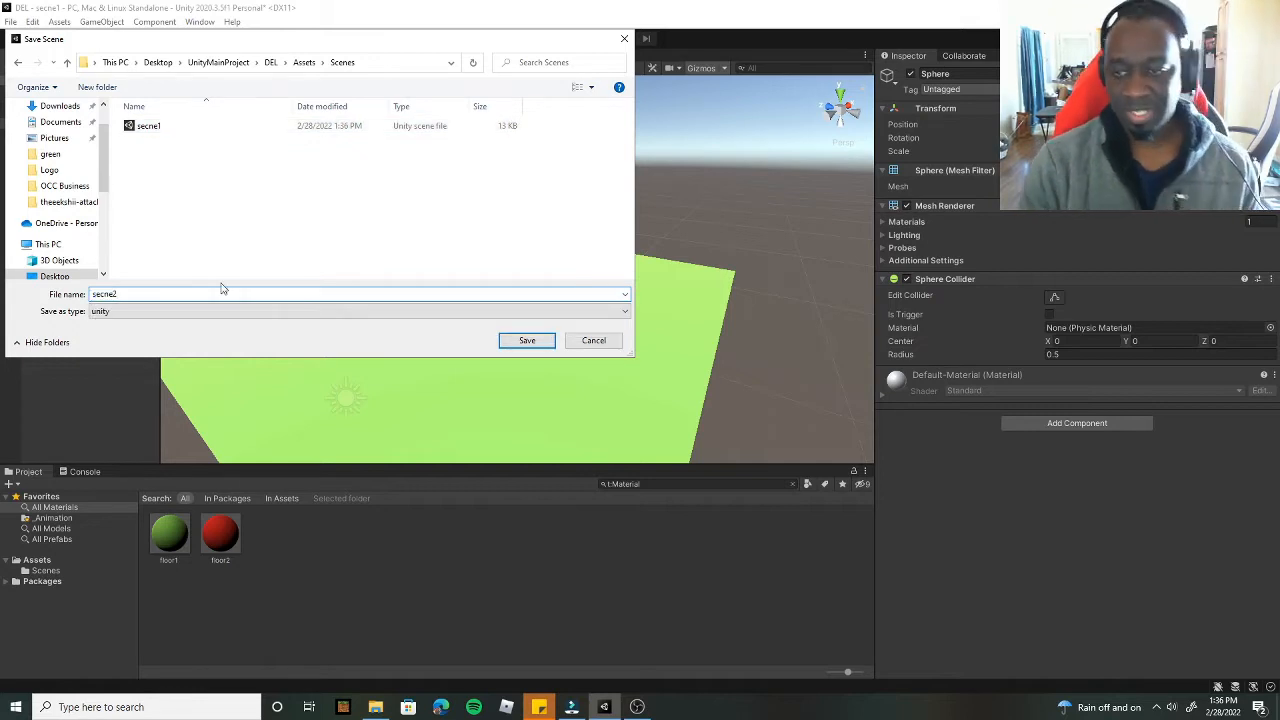
{"action": "left_click", "coordinate": [536, 345]}
Step: Open secne1 and secne2 alternately from the Scenes folder to compare their contents
{"action": "left_click", "coordinate": [48, 571]}
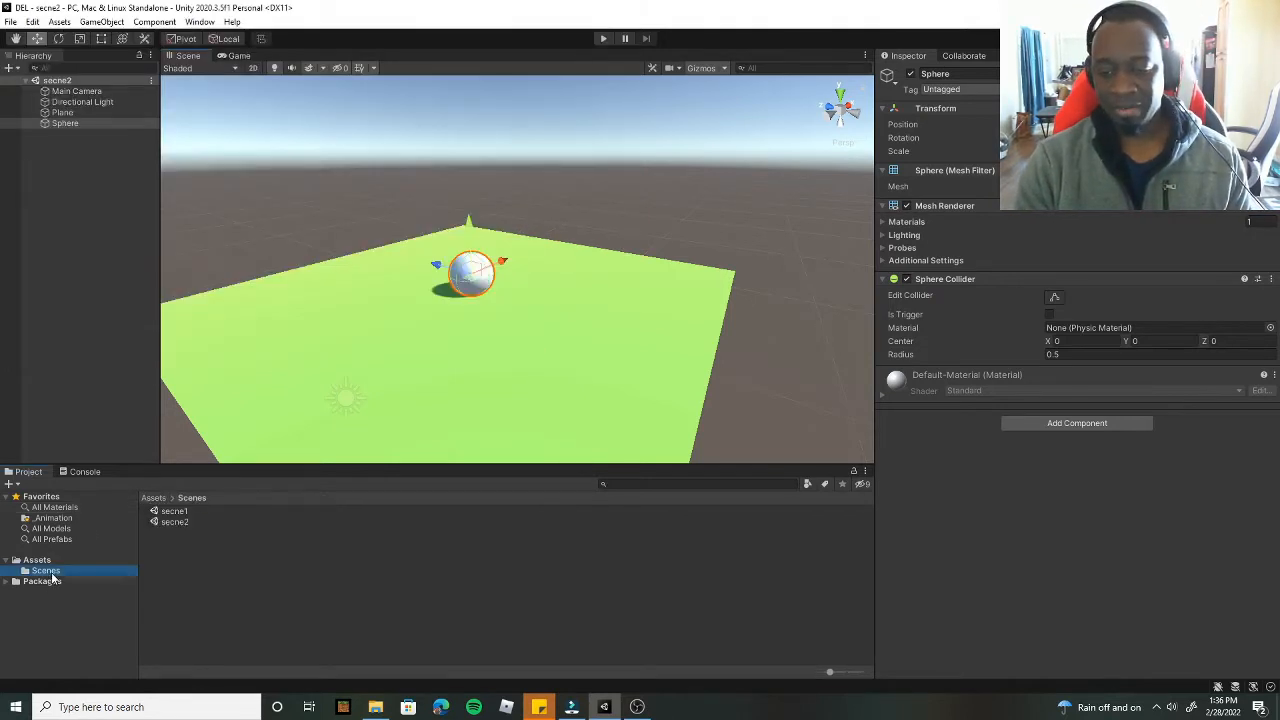
{"action": "left_click", "coordinate": [174, 511]}
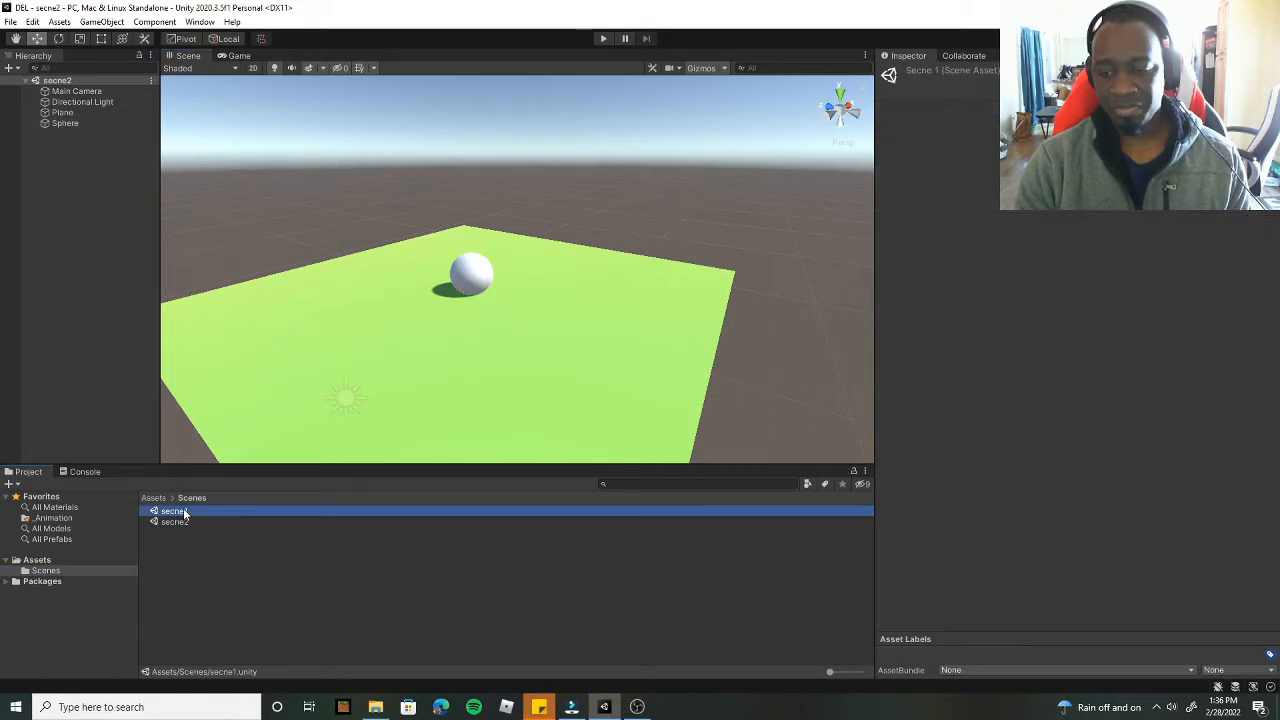
{"action": "double_click", "coordinate": [183, 512]}
{"action": "left_click_drag", "start_coordinate": [447, 321], "coordinate": [300, 400], "text": "alt"}
{"action": "double_click", "coordinate": [178, 522]}
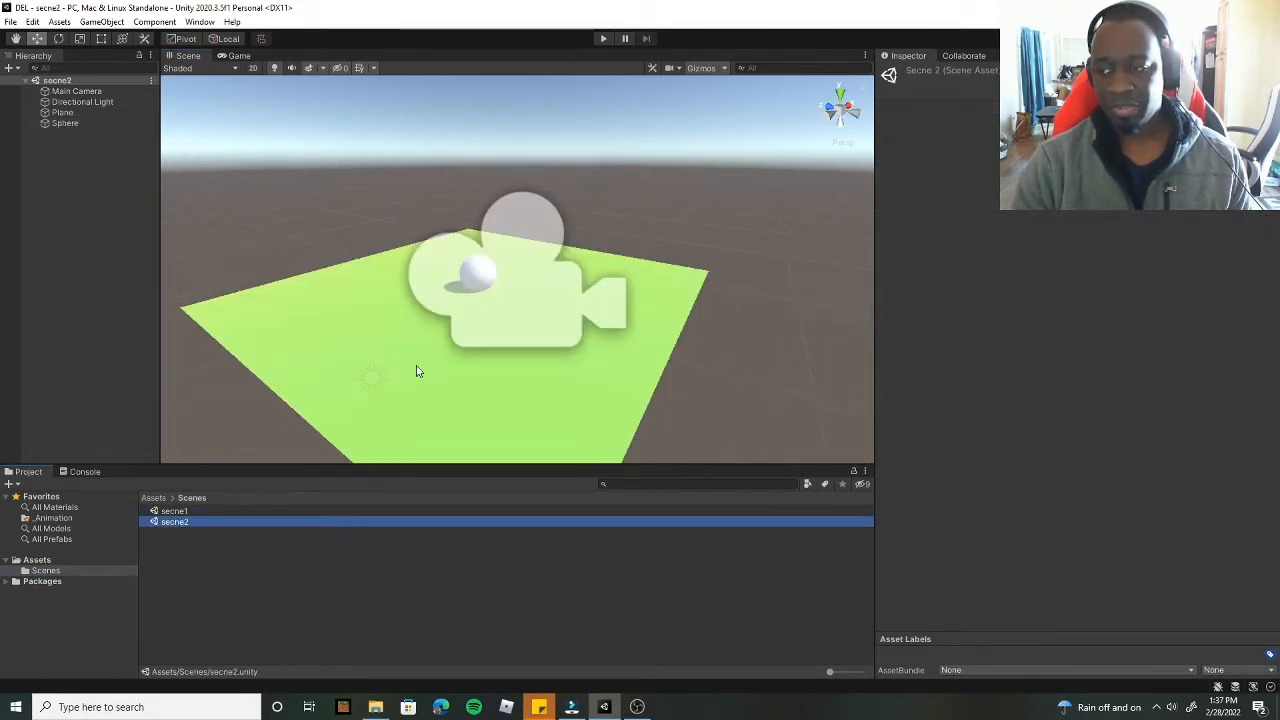
{"action": "scroll", "coordinate": [444, 367], "scroll_direction": "up", "scroll_amount": 2}
{"action": "double_click", "coordinate": [174, 511]}
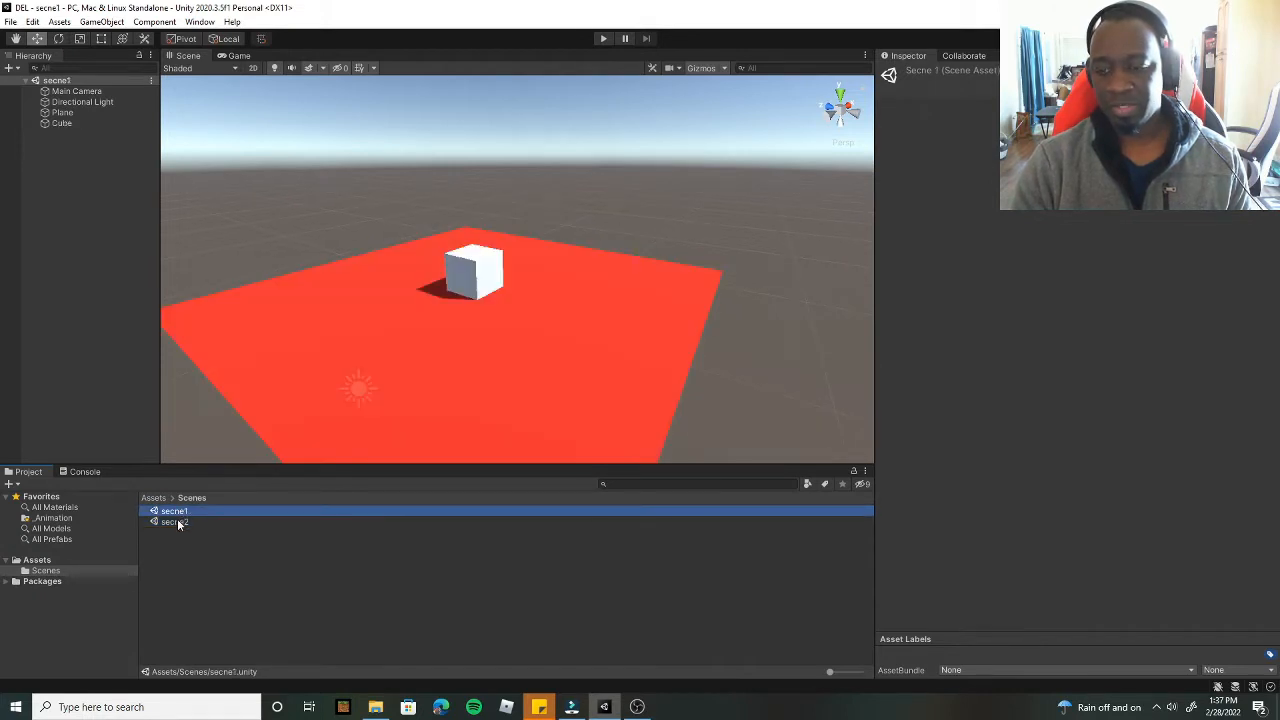
{"action": "double_click", "coordinate": [176, 521]}
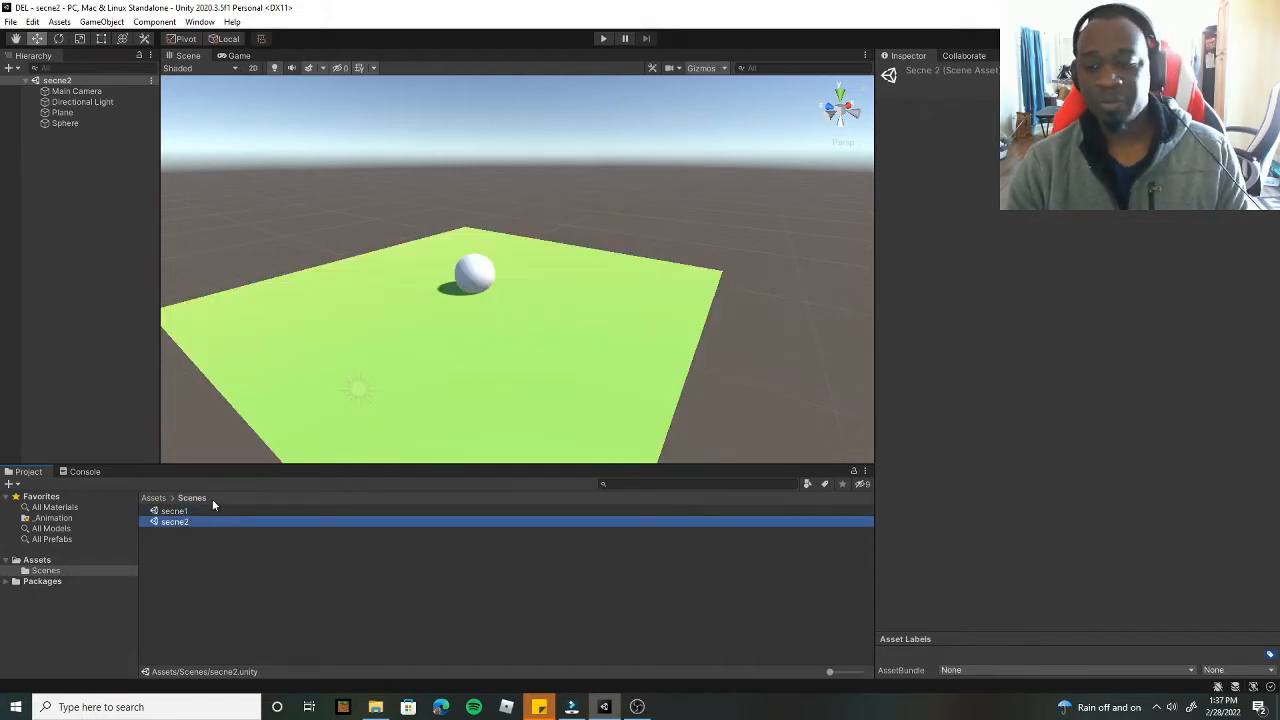
Step: Open secne1 and remove the deleted SampleScene and SampleScene2 entries from the Build Settings scene list
{"action": "double_click", "coordinate": [177, 512]}
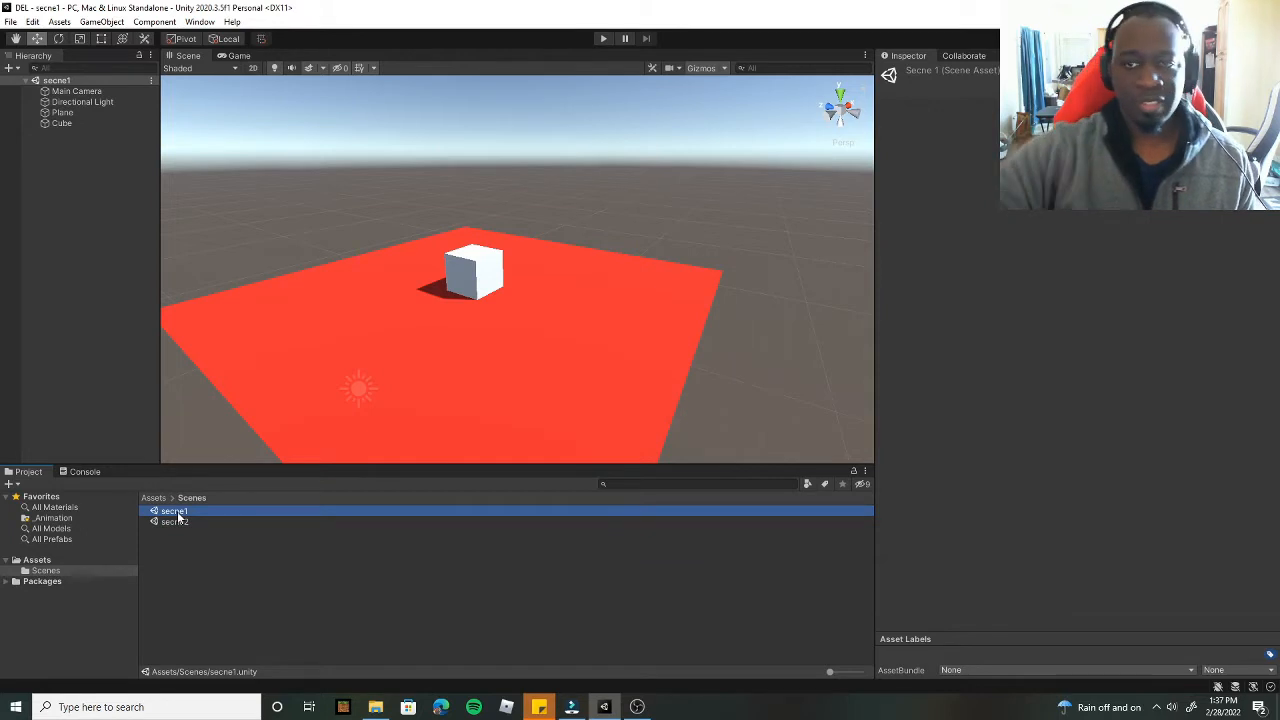
{"action": "left_click", "coordinate": [32, 21]}
{"action": "left_click", "coordinate": [13, 33]}
{"action": "left_click", "coordinate": [11, 22]}
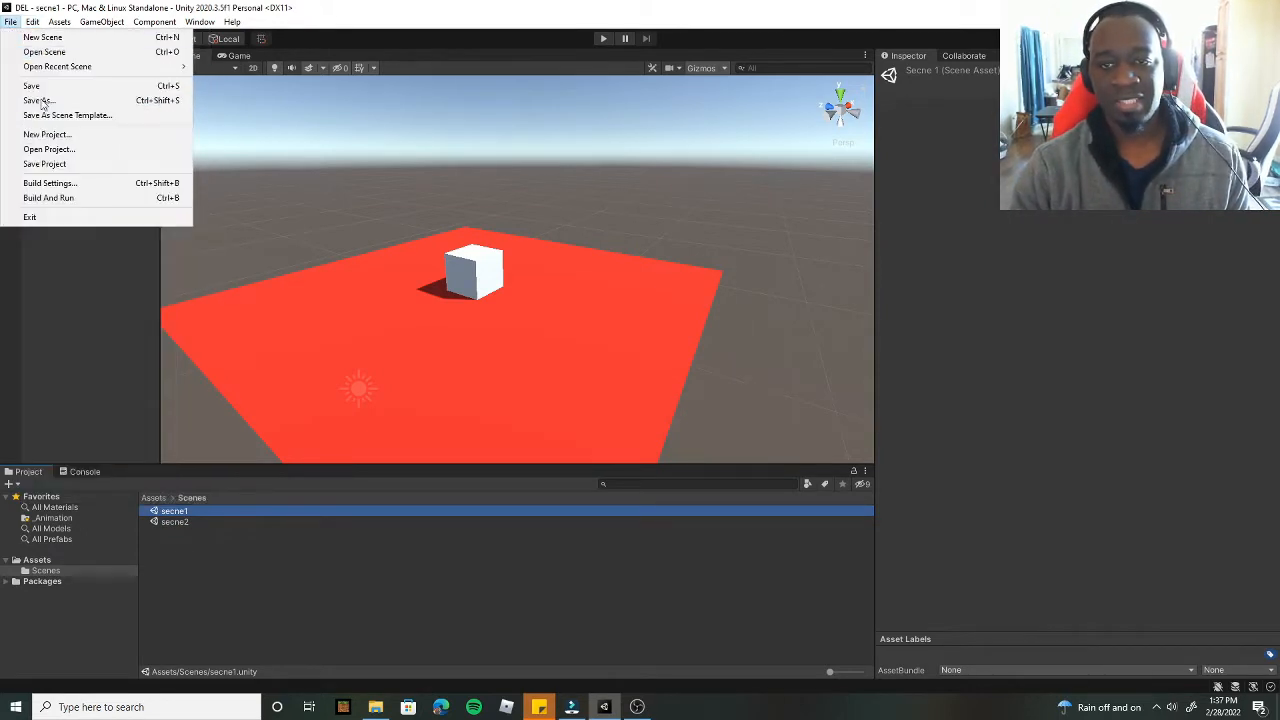
{"action": "left_click", "coordinate": [52, 186]}
{"action": "left_click", "coordinate": [734, 166]}
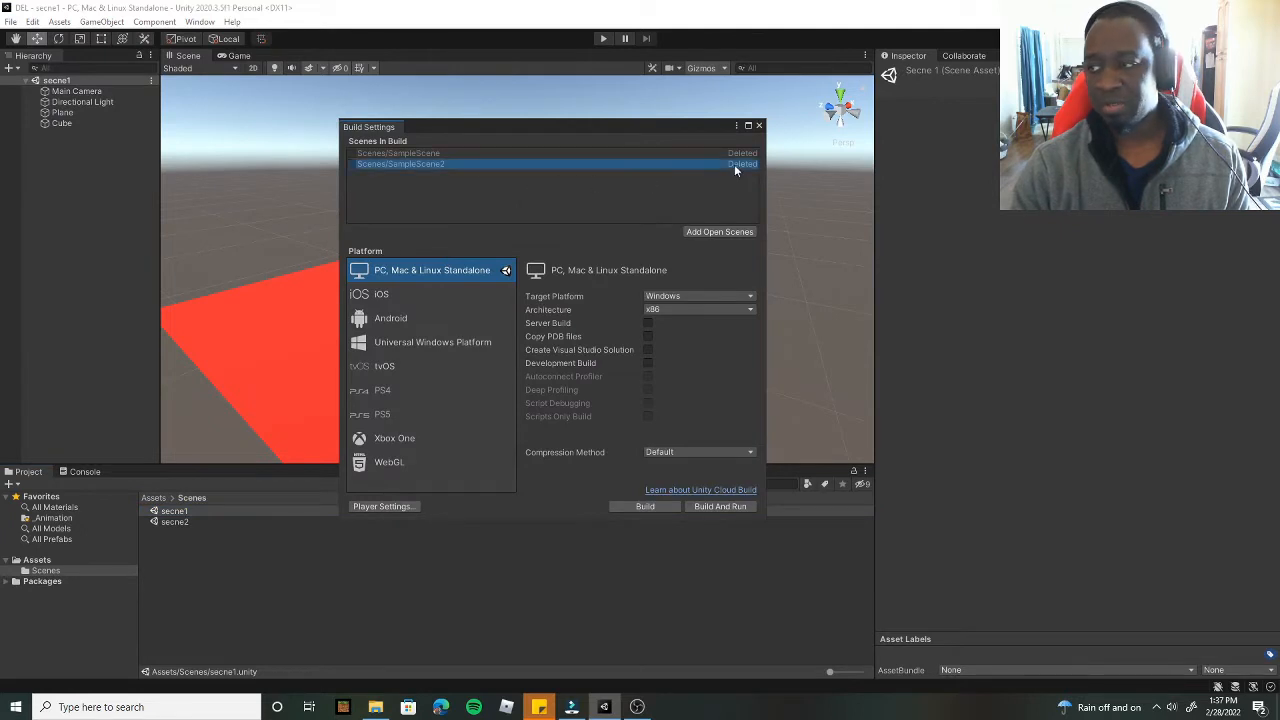
{"action": "key", "text": "Delete"}
{"action": "left_click", "coordinate": [472, 155]}
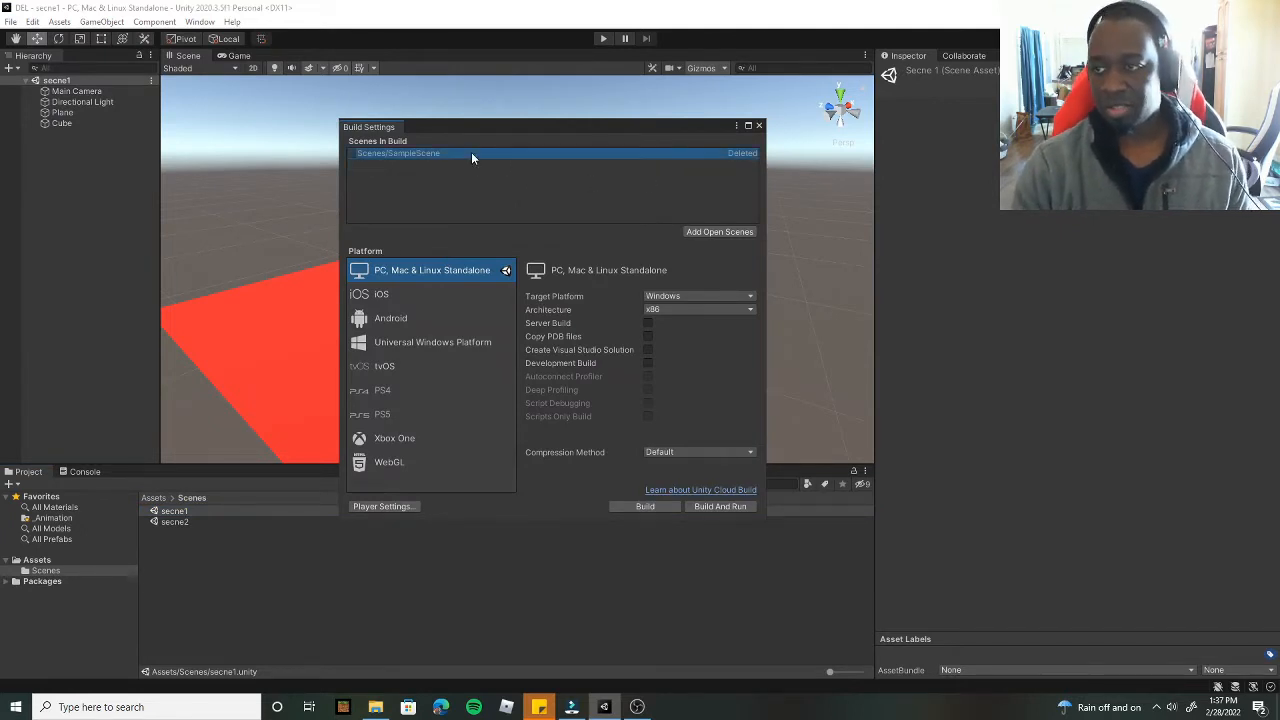
{"action": "key", "text": "Delete"}
Step: Add secne1 and secne2 from the Scenes folder to the build scene list, in that order, and close Build Settings
{"action": "left_click_drag", "start_coordinate": [458, 128], "coordinate": [698, 135]}
{"action": "left_click_drag", "start_coordinate": [180, 512], "coordinate": [743, 182]}
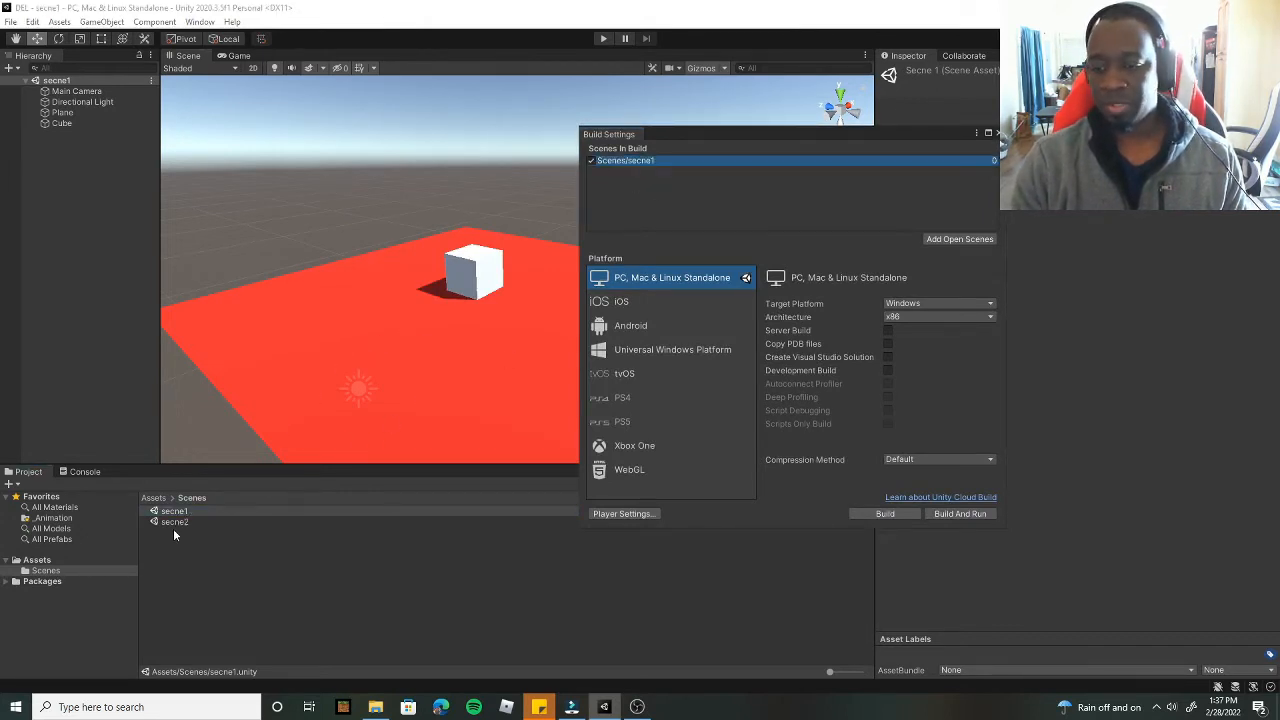
{"action": "left_click_drag", "start_coordinate": [177, 523], "coordinate": [660, 215]}
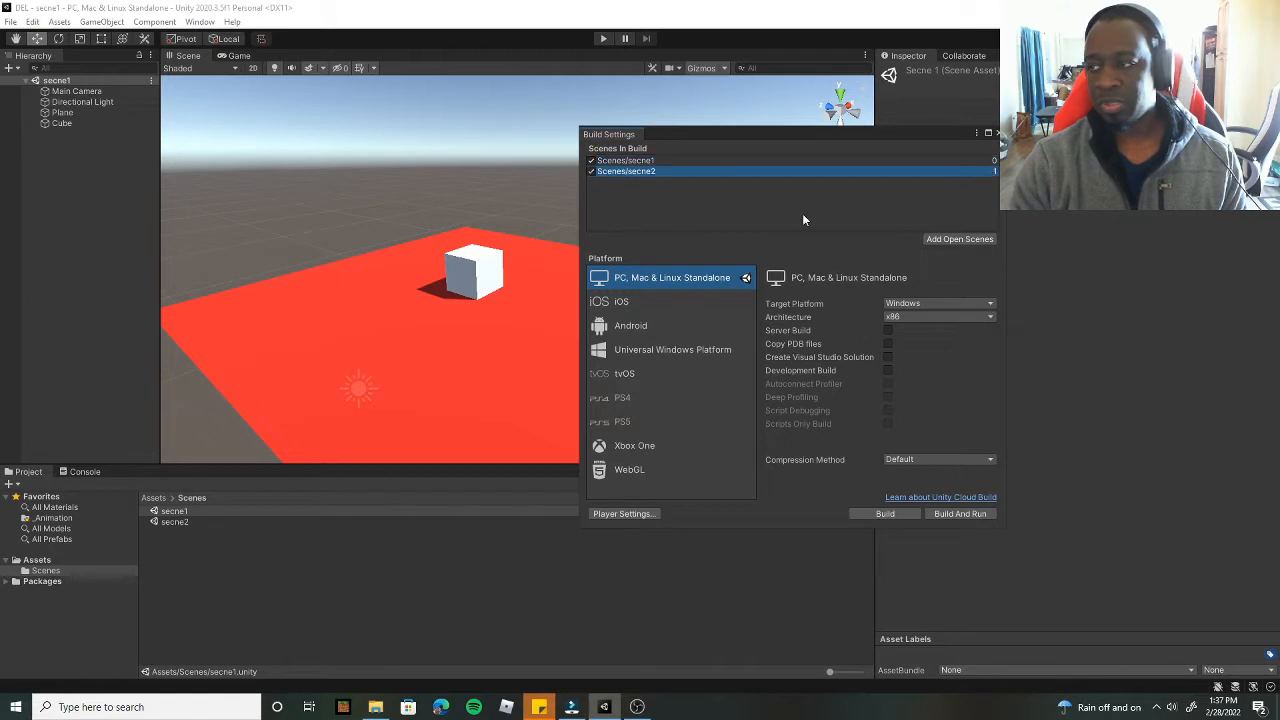
{"action": "left_click", "coordinate": [705, 162]}
{"action": "left_click", "coordinate": [730, 171]}
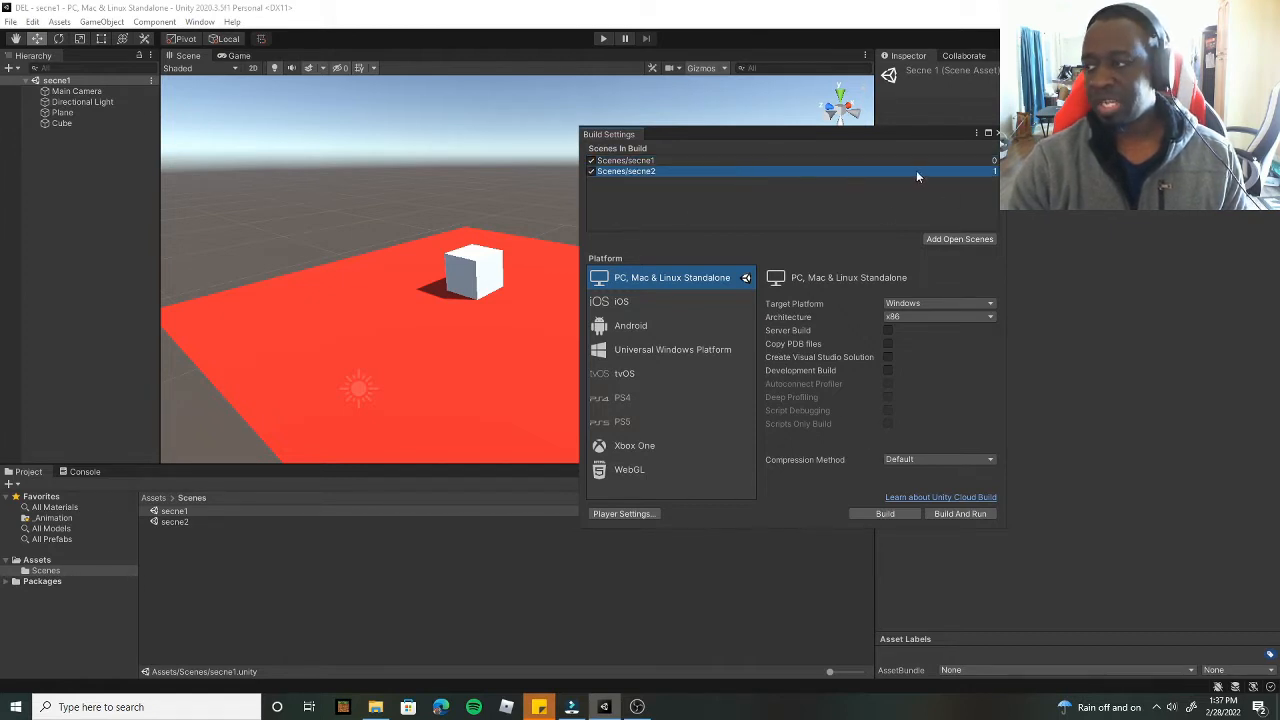
{"action": "left_click", "coordinate": [991, 159]}
{"action": "left_click", "coordinate": [991, 171]}
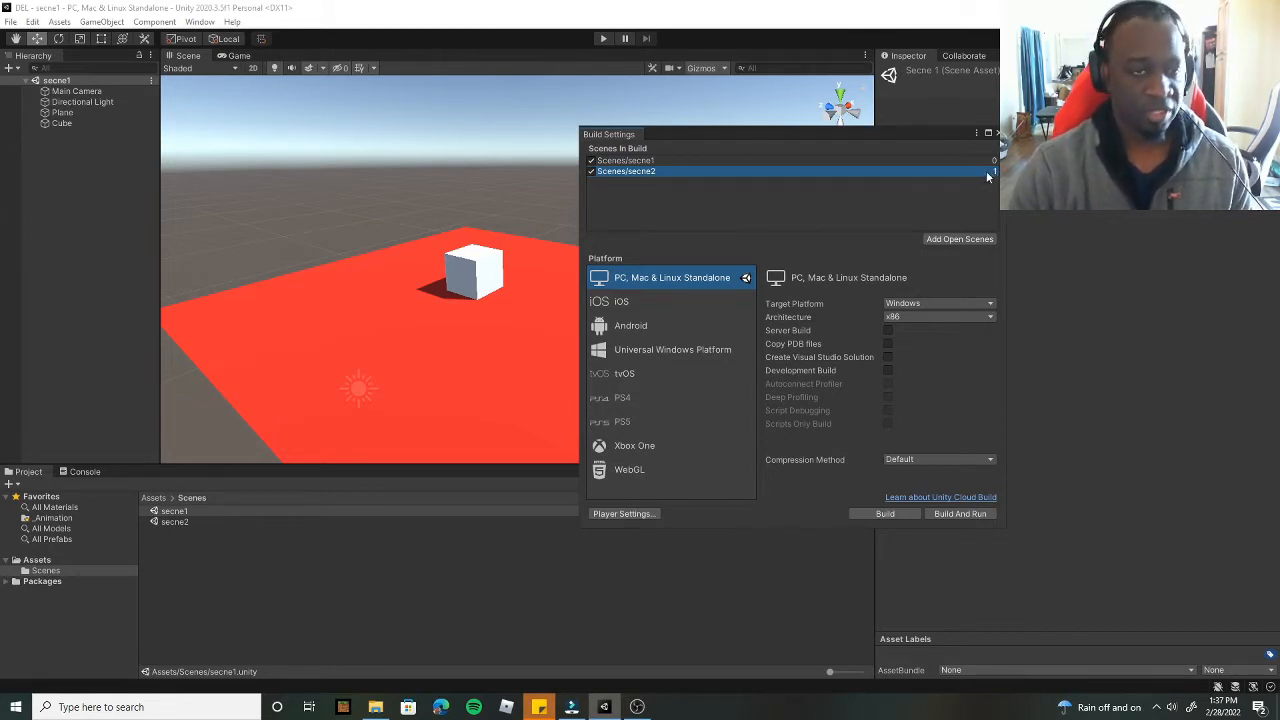
{"action": "left_click", "coordinate": [997, 133]}
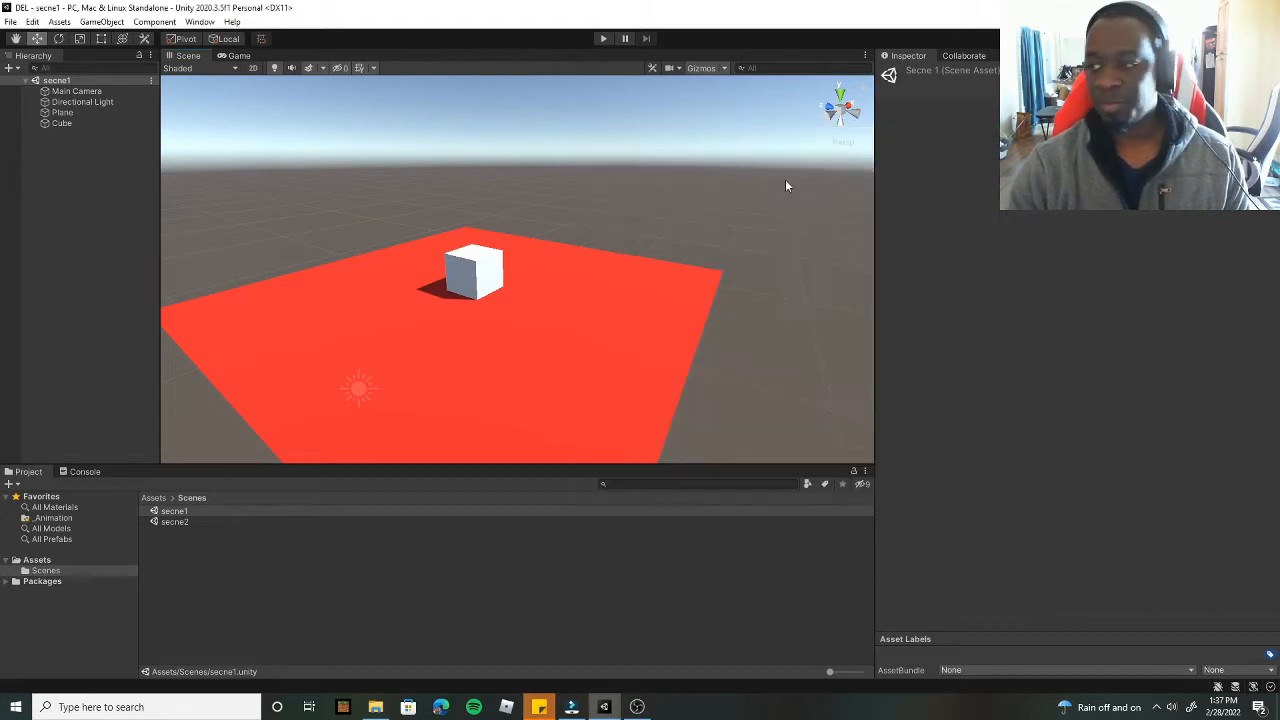
Step: Attach the spacebutton script from the Assets folder to the Main Camera
{"action": "left_click", "coordinate": [76, 91]}
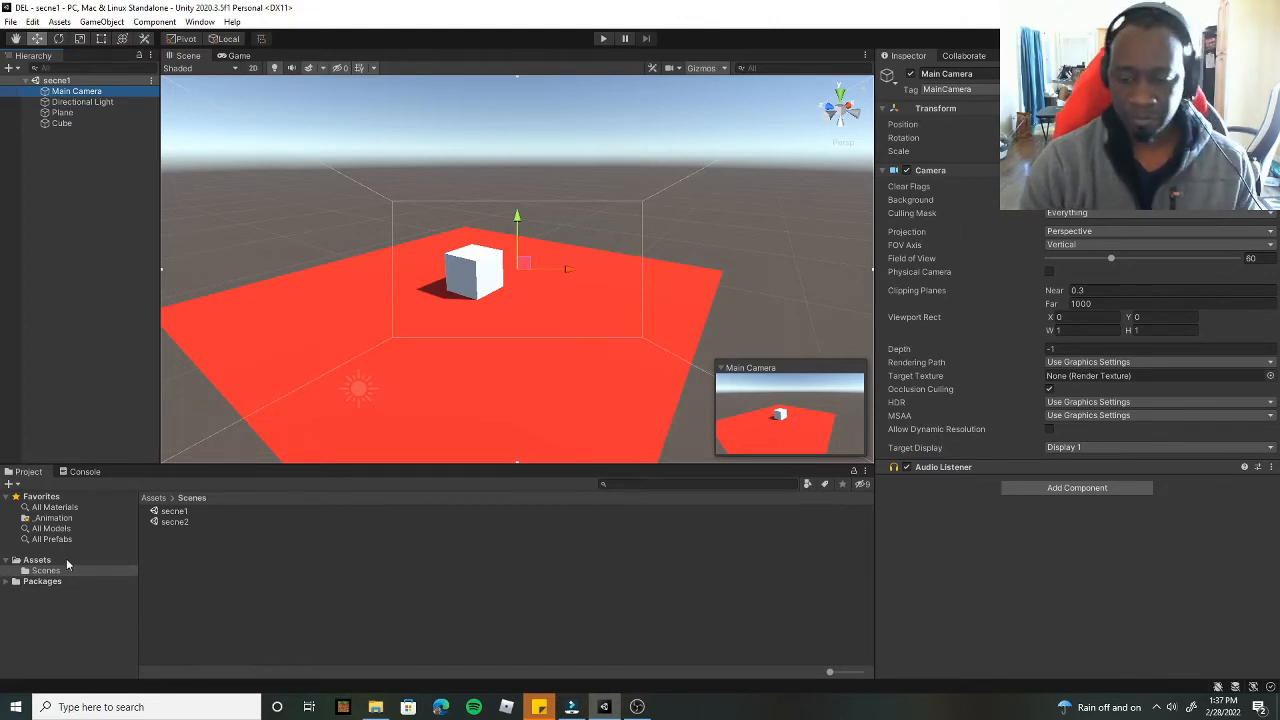
{"action": "left_click", "coordinate": [95, 561]}
{"action": "left_click_drag", "start_coordinate": [198, 546], "coordinate": [1038, 531]}
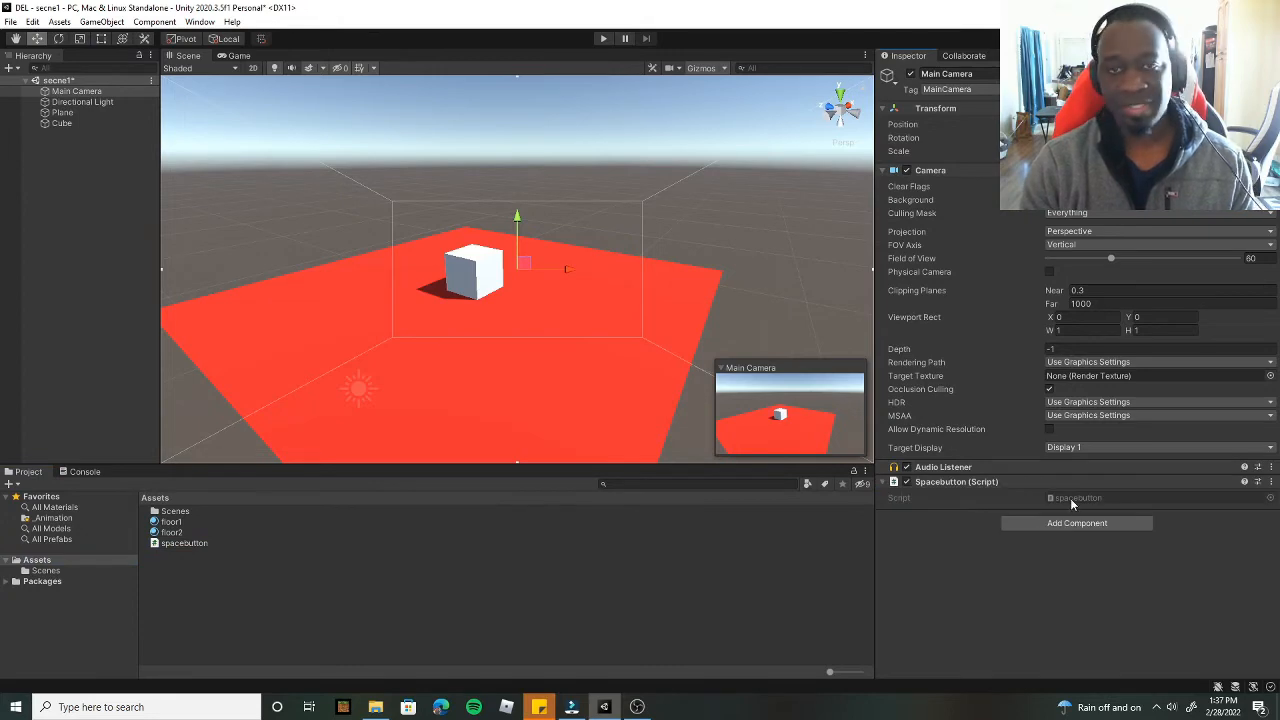
Step: Open the spacebutton script in Visual Studio and examine its Space key check, LoadScene call and SceneManagement using directive
{"action": "double_click", "coordinate": [1070, 498]}
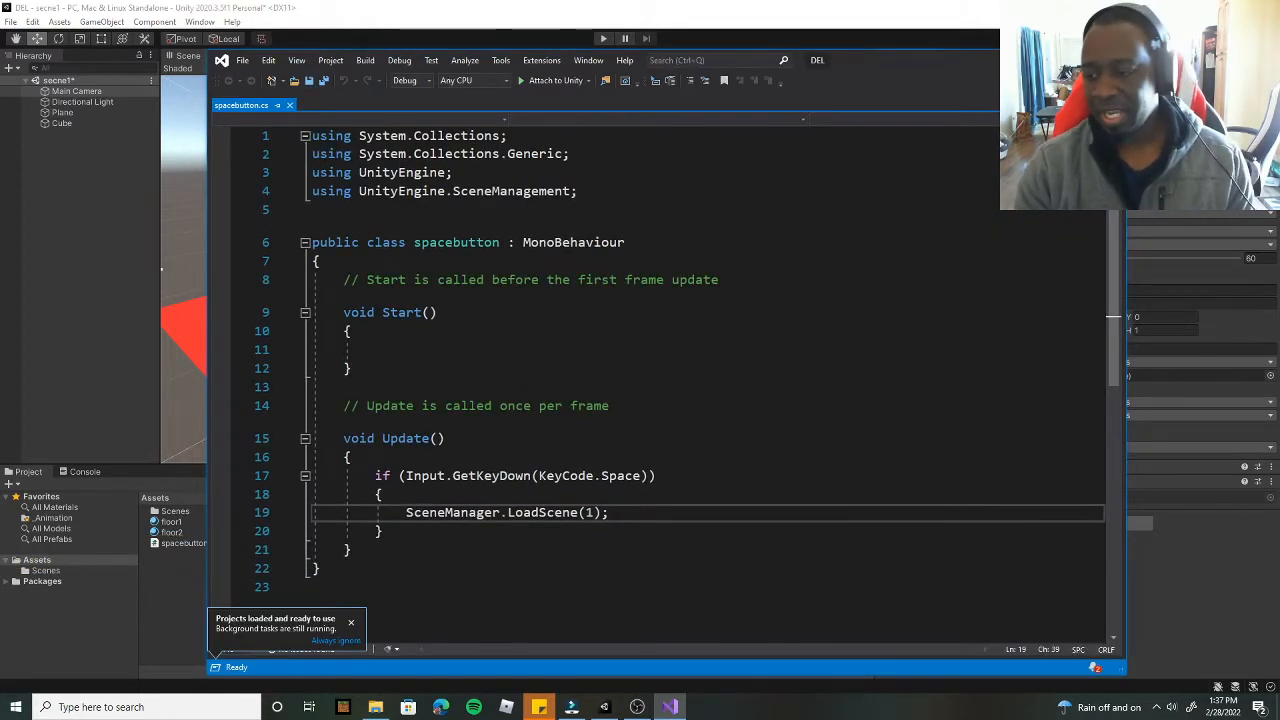
{"action": "left_click_drag", "start_coordinate": [383, 531], "coordinate": [352, 549]}
{"action": "scroll", "coordinate": [352, 549], "scroll_direction": "down", "scroll_amount": 1}
{"action": "left_click_drag", "start_coordinate": [399, 420], "coordinate": [656, 420]}
{"action": "left_click", "coordinate": [351, 494]}
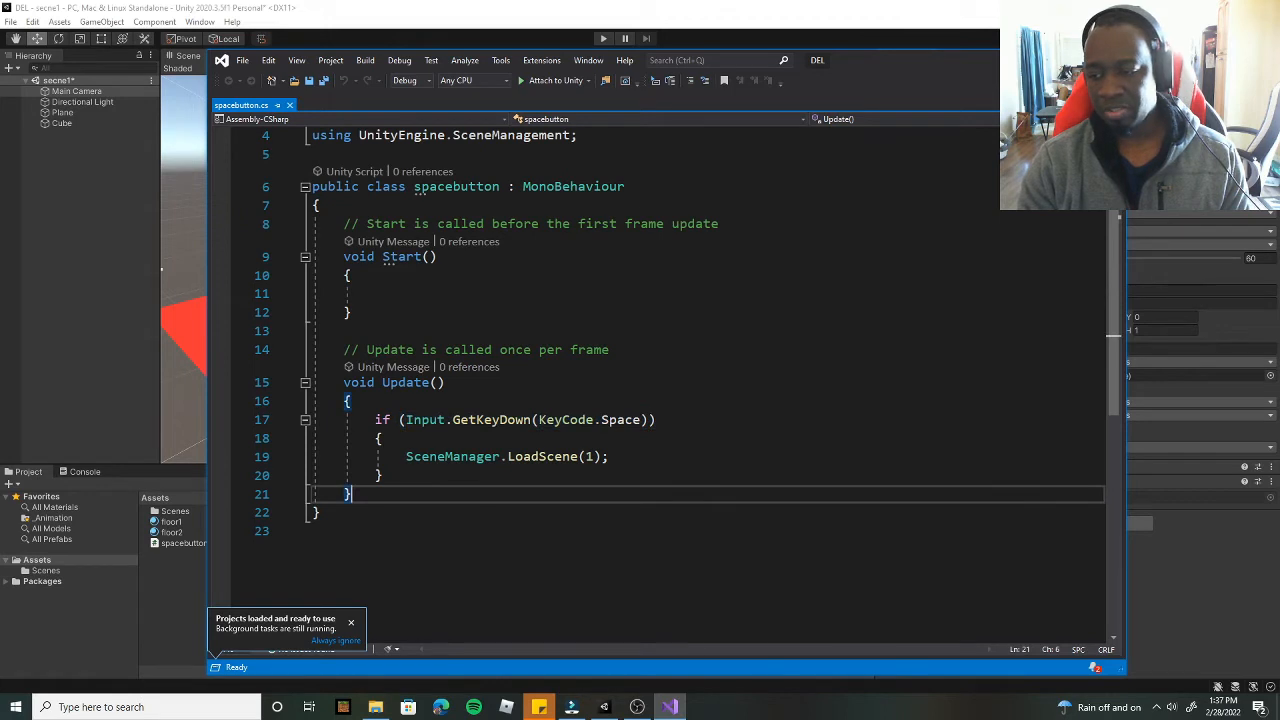
{"action": "left_click_drag", "start_coordinate": [406, 456], "coordinate": [591, 458]}
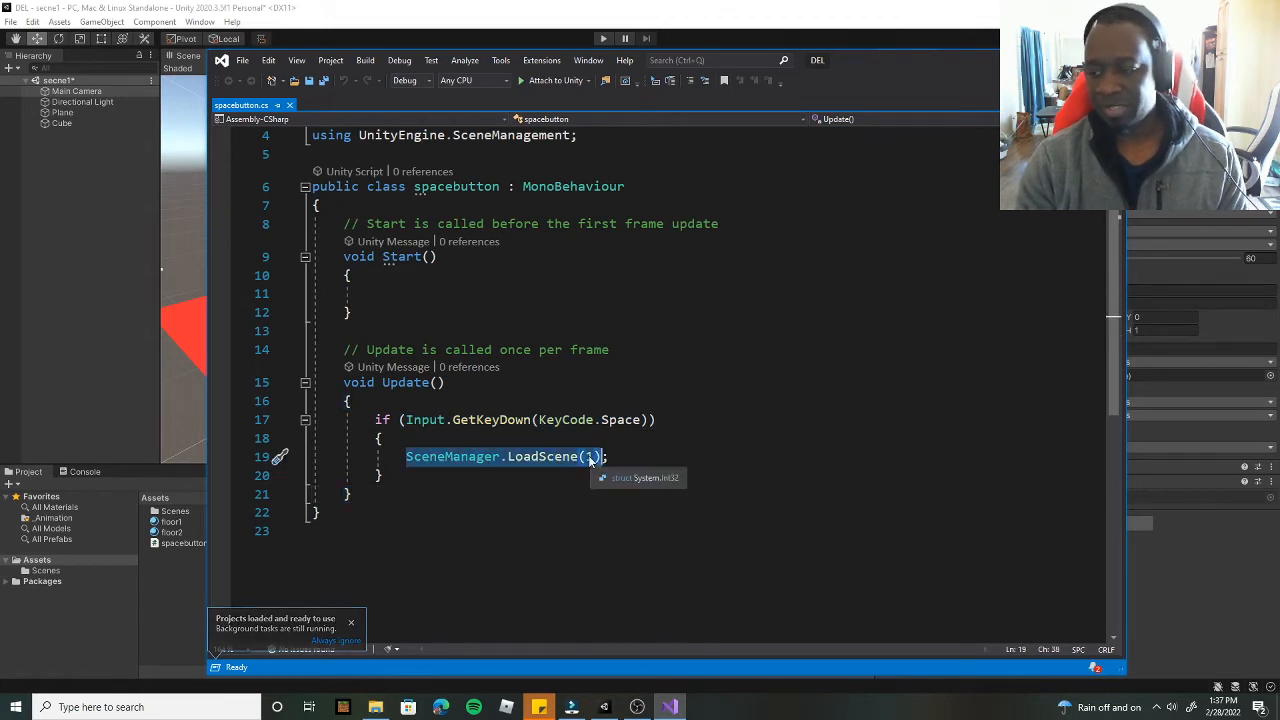
{"action": "left_click", "coordinate": [590, 457]}
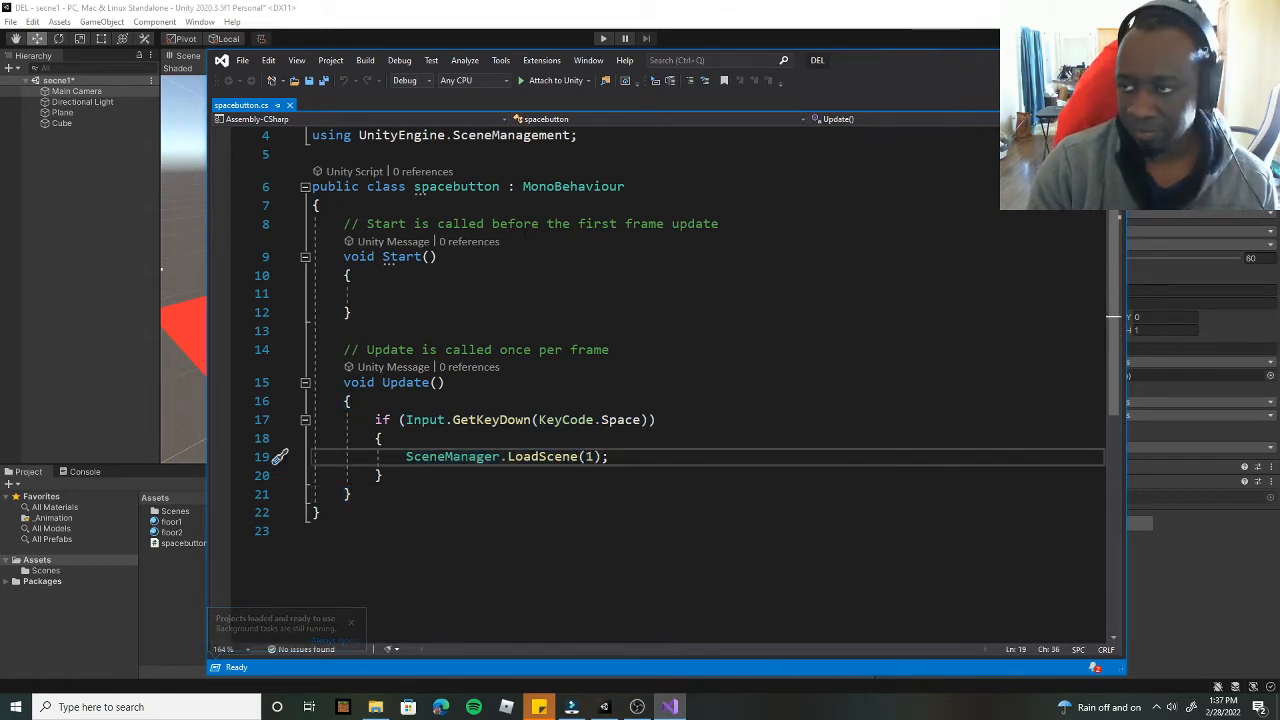
{"action": "scroll", "coordinate": [590, 457], "scroll_direction": "up", "scroll_amount": 1}
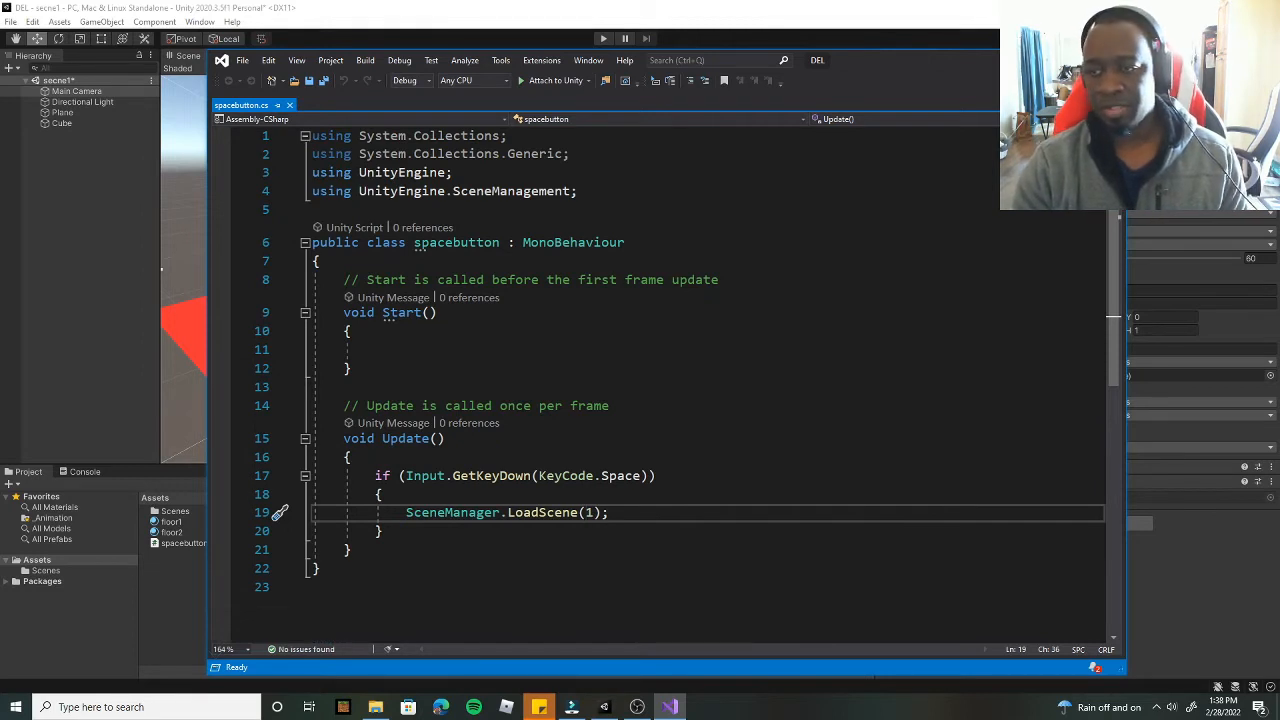
{"action": "left_click_drag", "start_coordinate": [311, 191], "coordinate": [610, 187]}
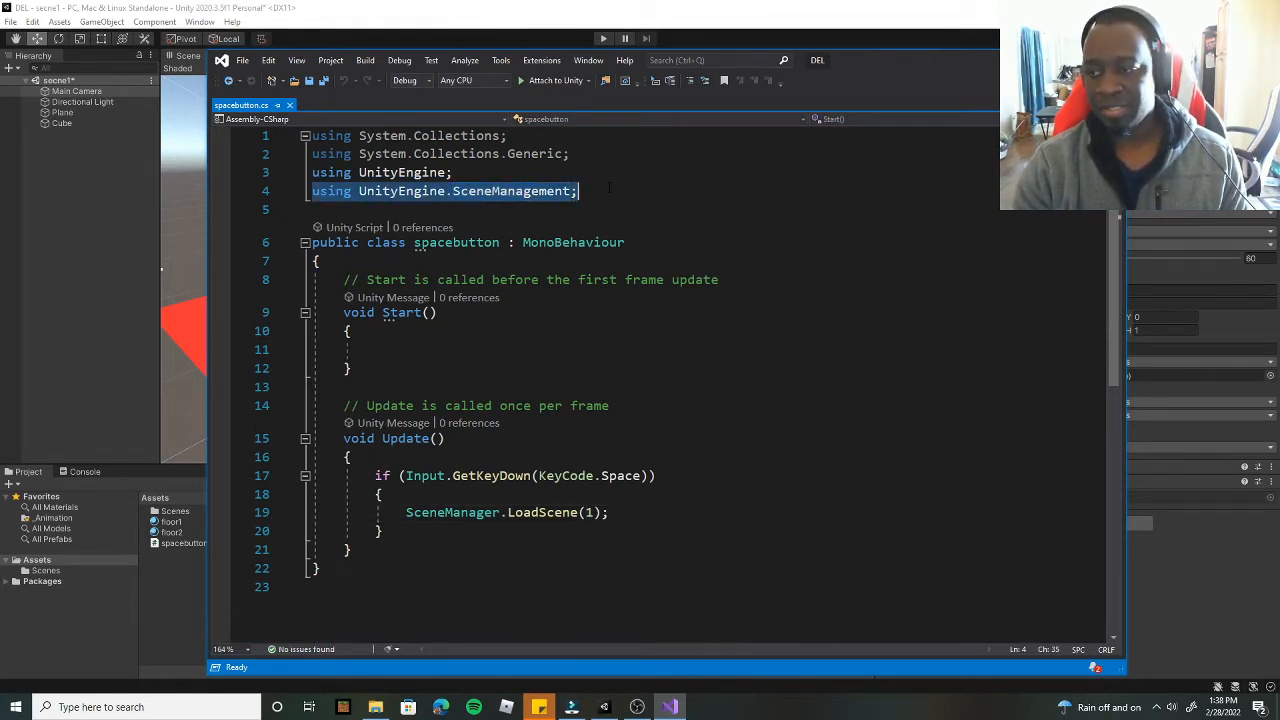
{"action": "scroll", "coordinate": [607, 187], "scroll_direction": "down", "scroll_amount": 1}
{"action": "left_click", "coordinate": [632, 480]}
{"action": "left_click_drag", "start_coordinate": [632, 455], "coordinate": [280, 456]}
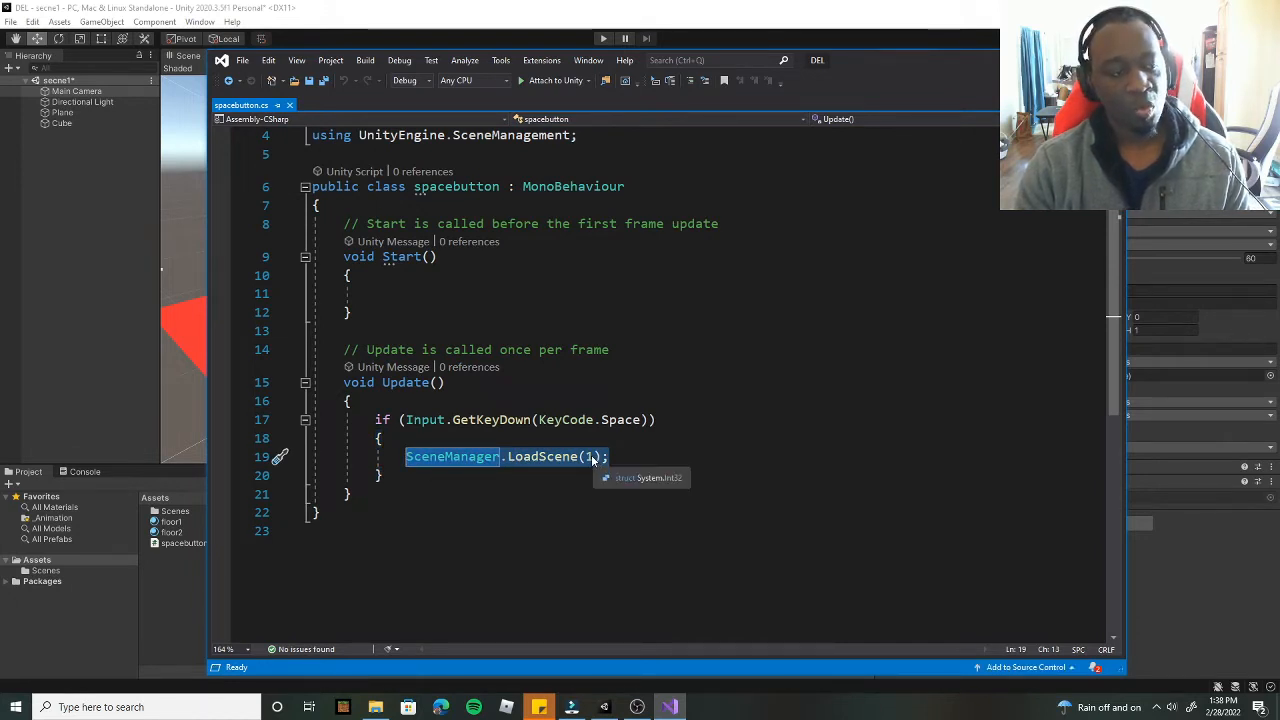
Step: Switch back to Unity and check the build indices of secne1 and secne2 in Build Settings
{"action": "left_click", "coordinate": [97, 264]}
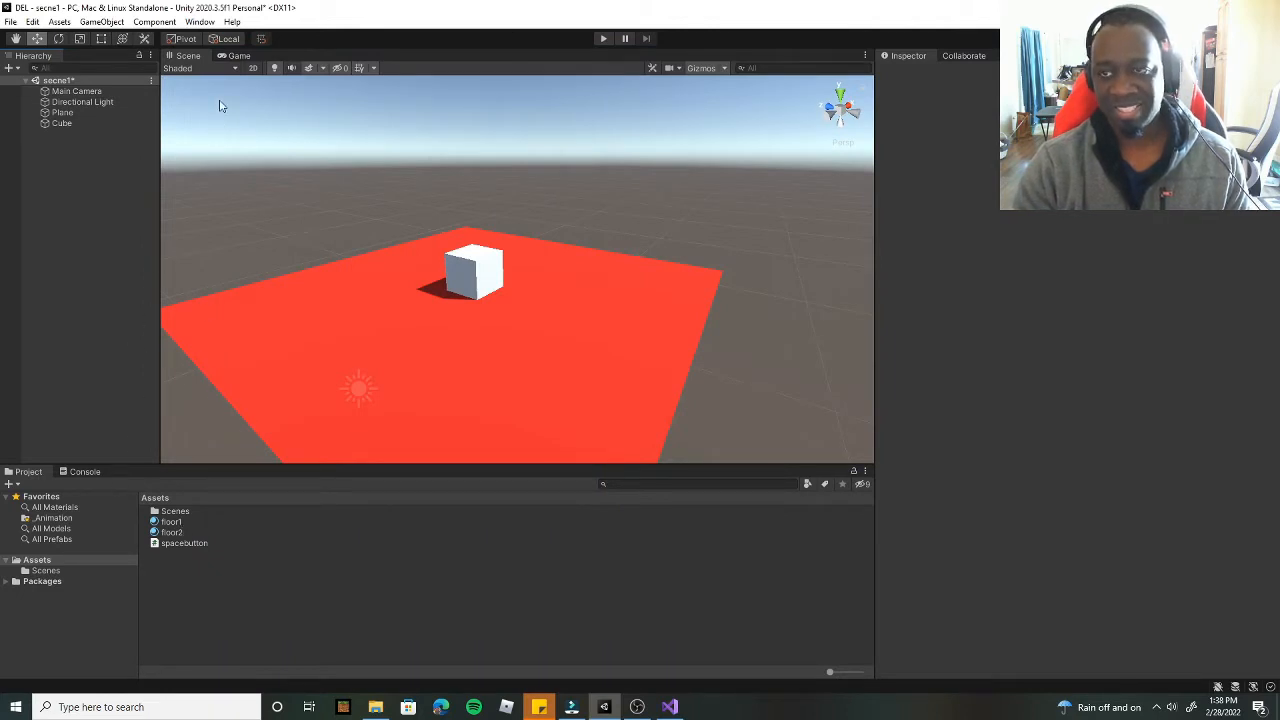
{"action": "left_click", "coordinate": [10, 21]}
{"action": "left_click", "coordinate": [40, 184]}
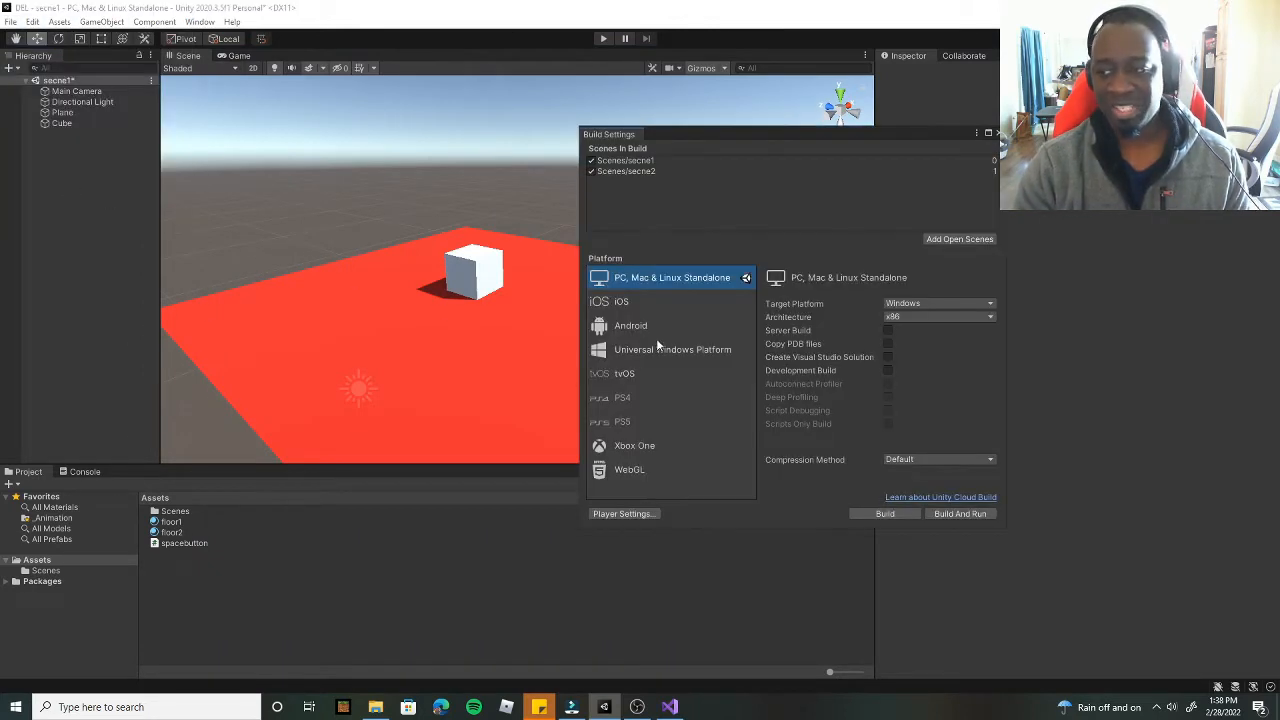
{"action": "left_click", "coordinate": [922, 164]}
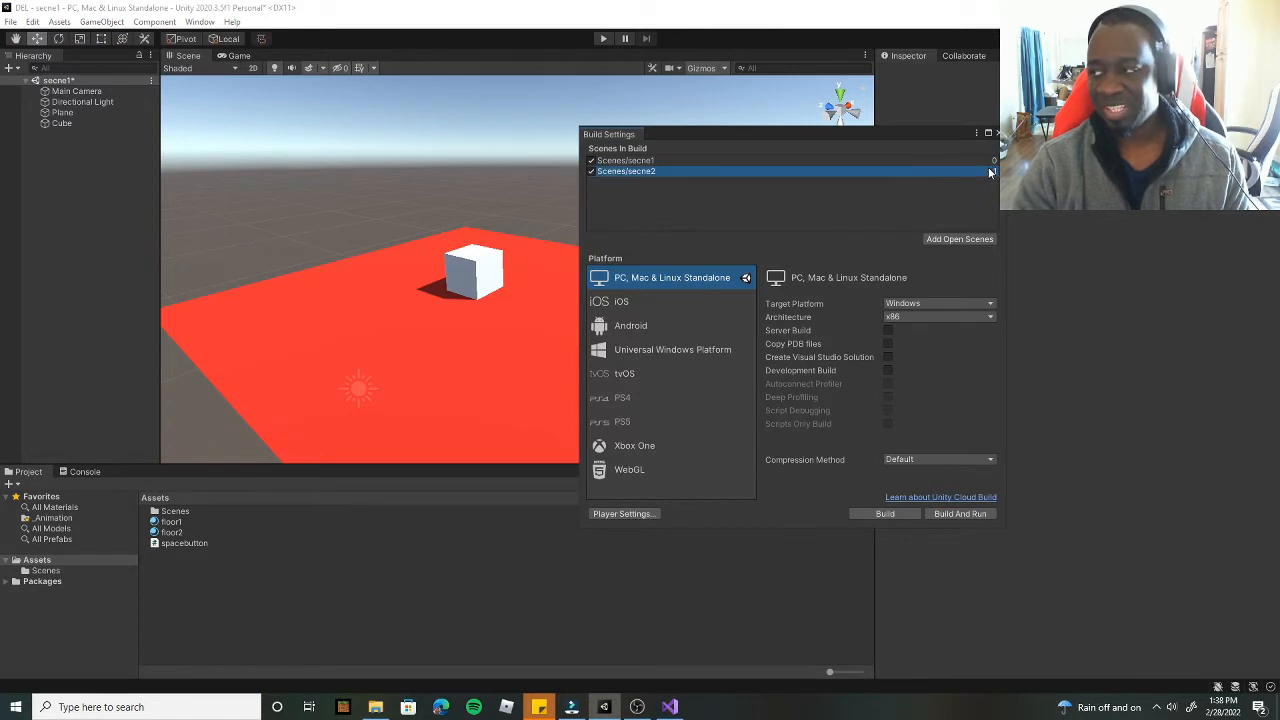
{"action": "left_click", "coordinate": [654, 172]}
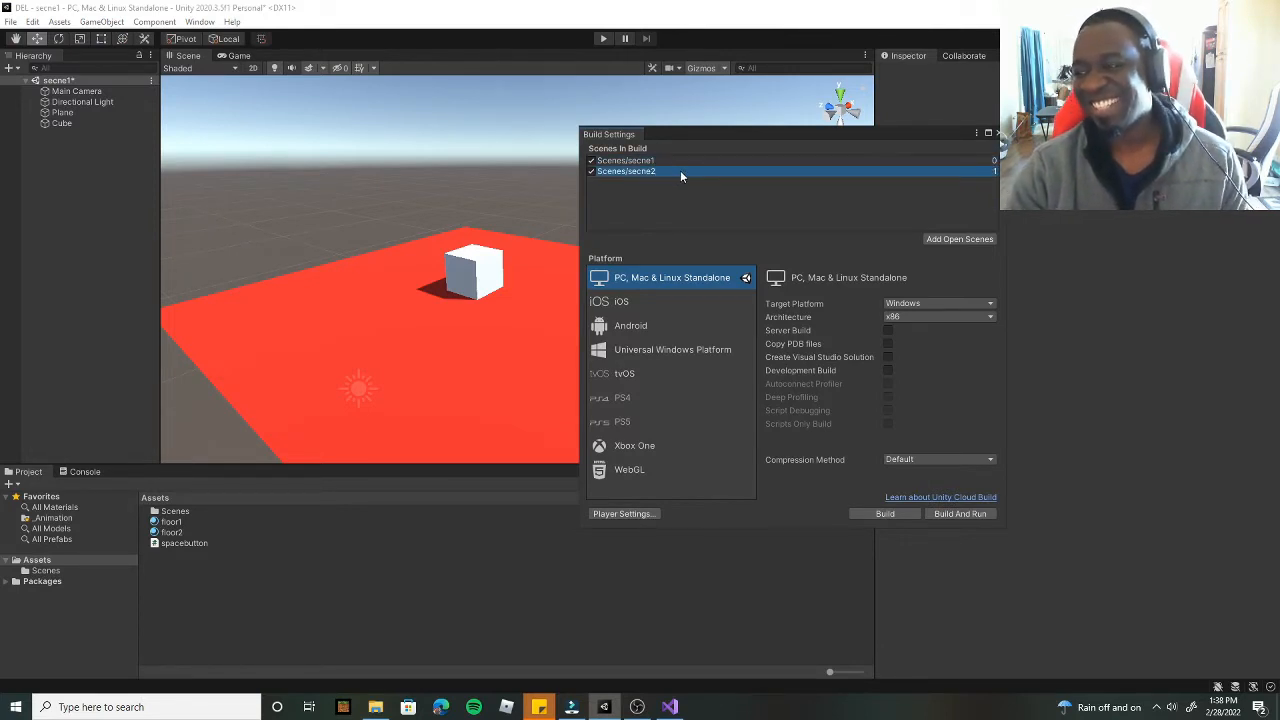
{"action": "left_click", "coordinate": [997, 133]}
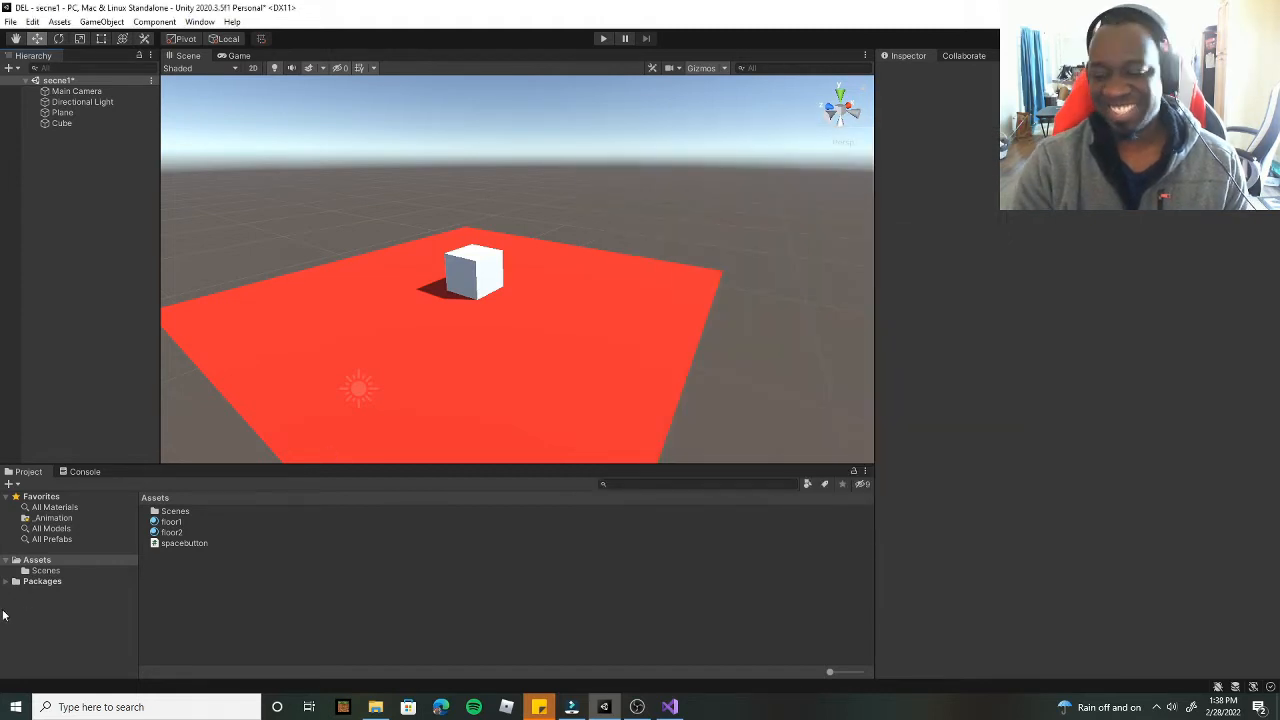
Step: Rename the secne1 scene in the Scenes folder as red and reload it
{"action": "left_click", "coordinate": [60, 571]}
{"action": "left_click", "coordinate": [173, 512]}
{"action": "right_click", "coordinate": [173, 512]}
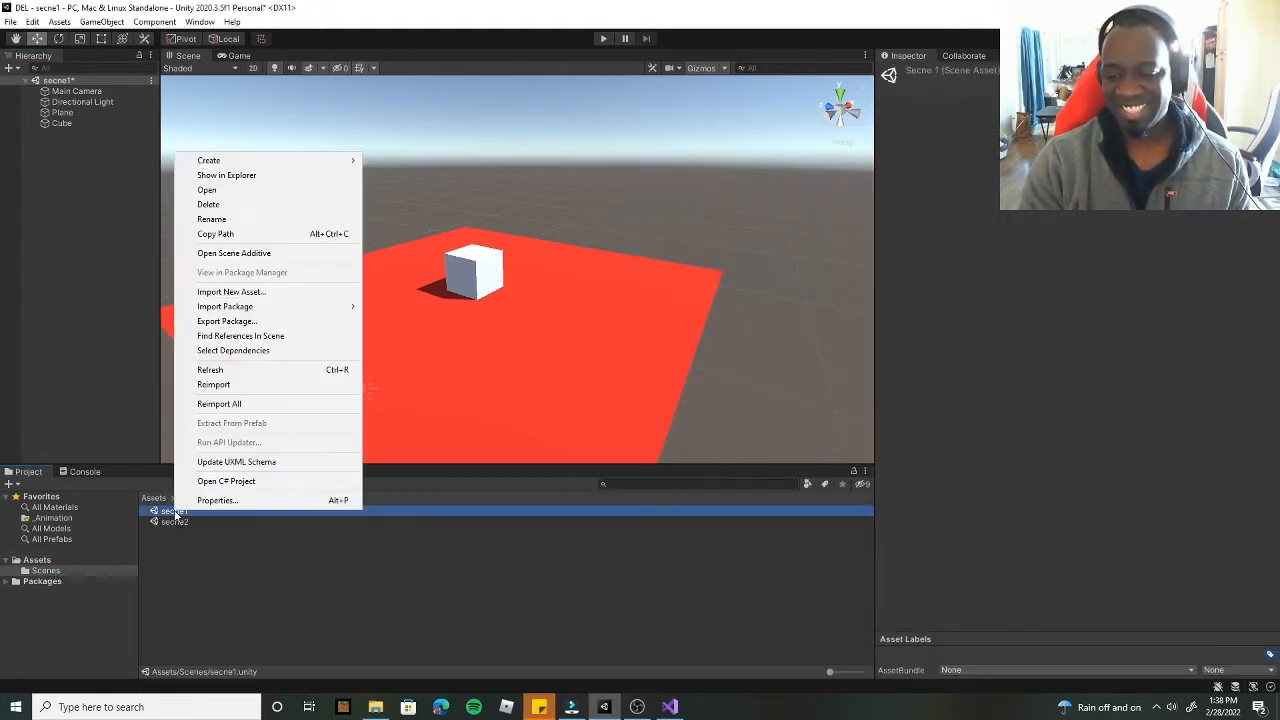
{"action": "left_click", "coordinate": [212, 218]}
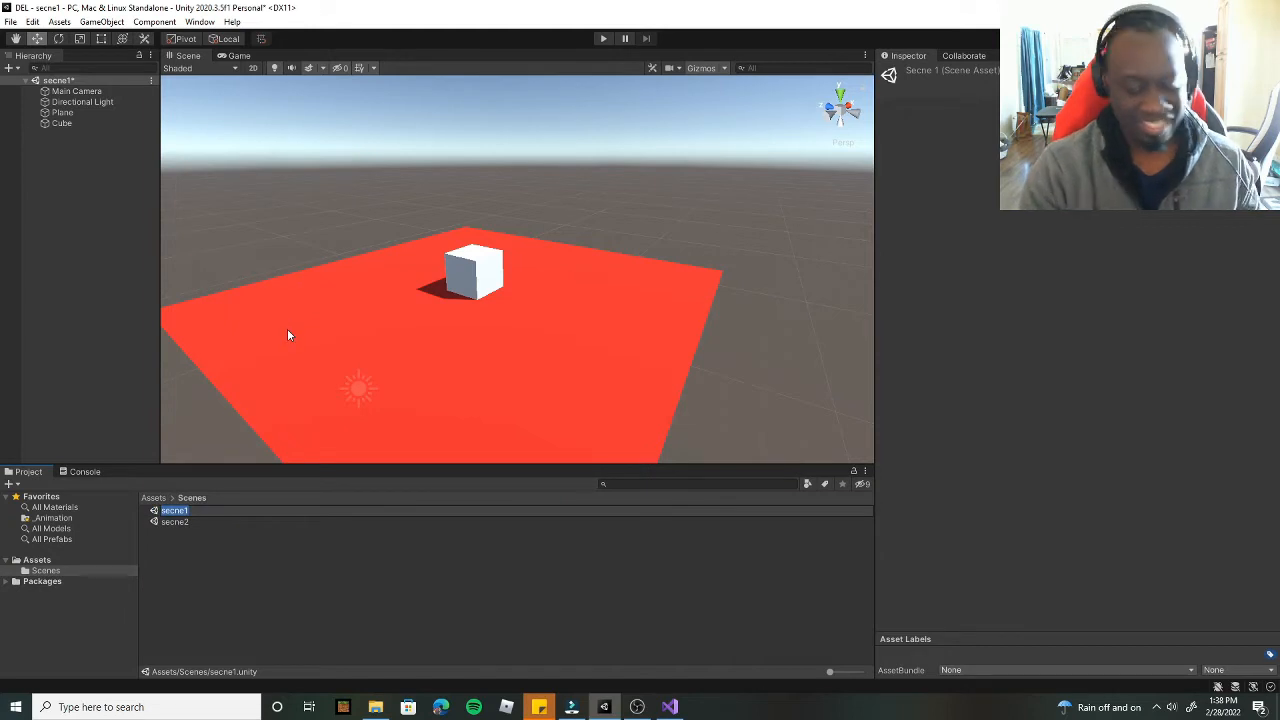
{"action": "type", "text": "ma"}
{"action": "key", "text": "Return"}
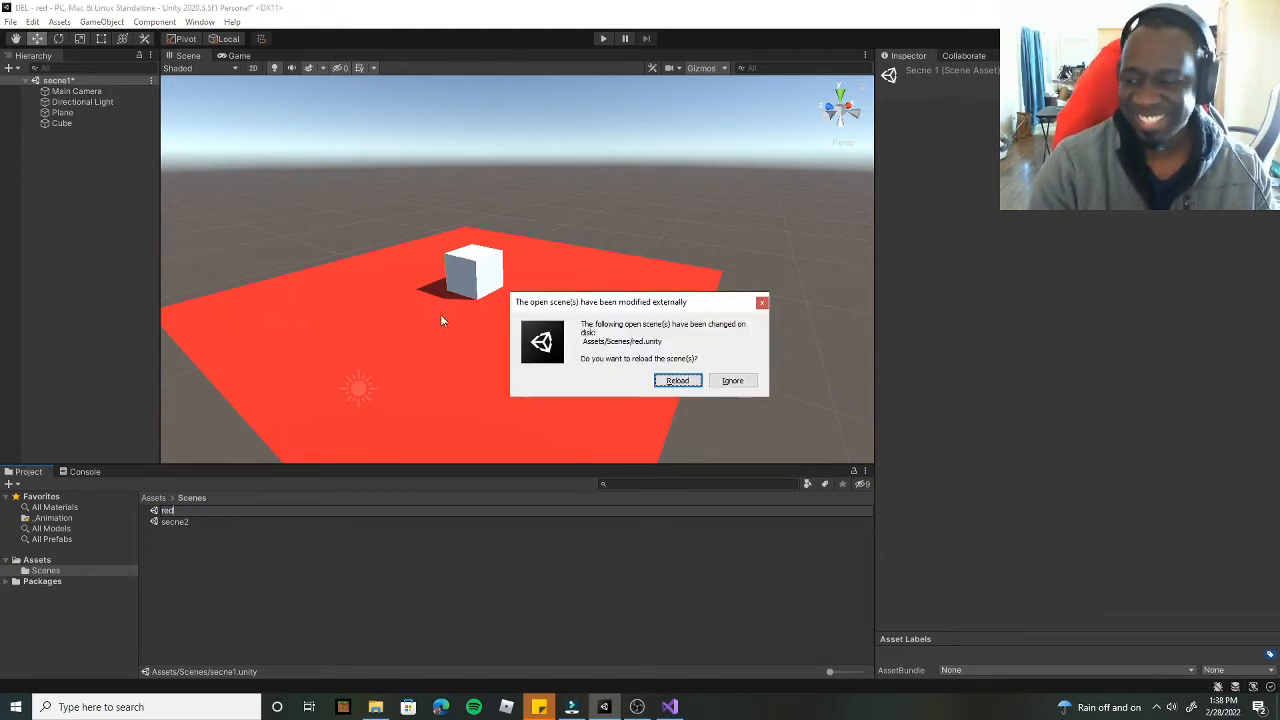
{"action": "left_click", "coordinate": [677, 380]}
Step: Rename the secne2 scene in the Scenes folder as green
{"action": "left_click", "coordinate": [177, 522]}
{"action": "right_click", "coordinate": [178, 522]}
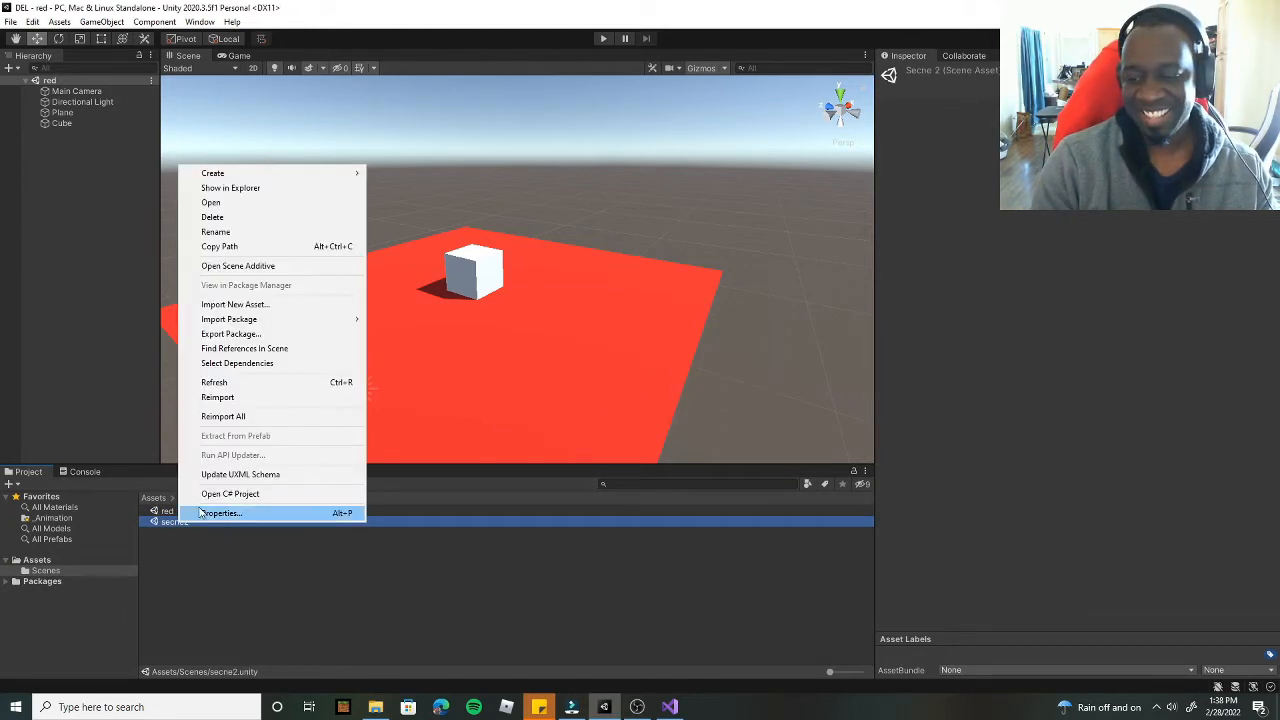
{"action": "left_click", "coordinate": [232, 232]}
{"action": "type", "text": "green"}
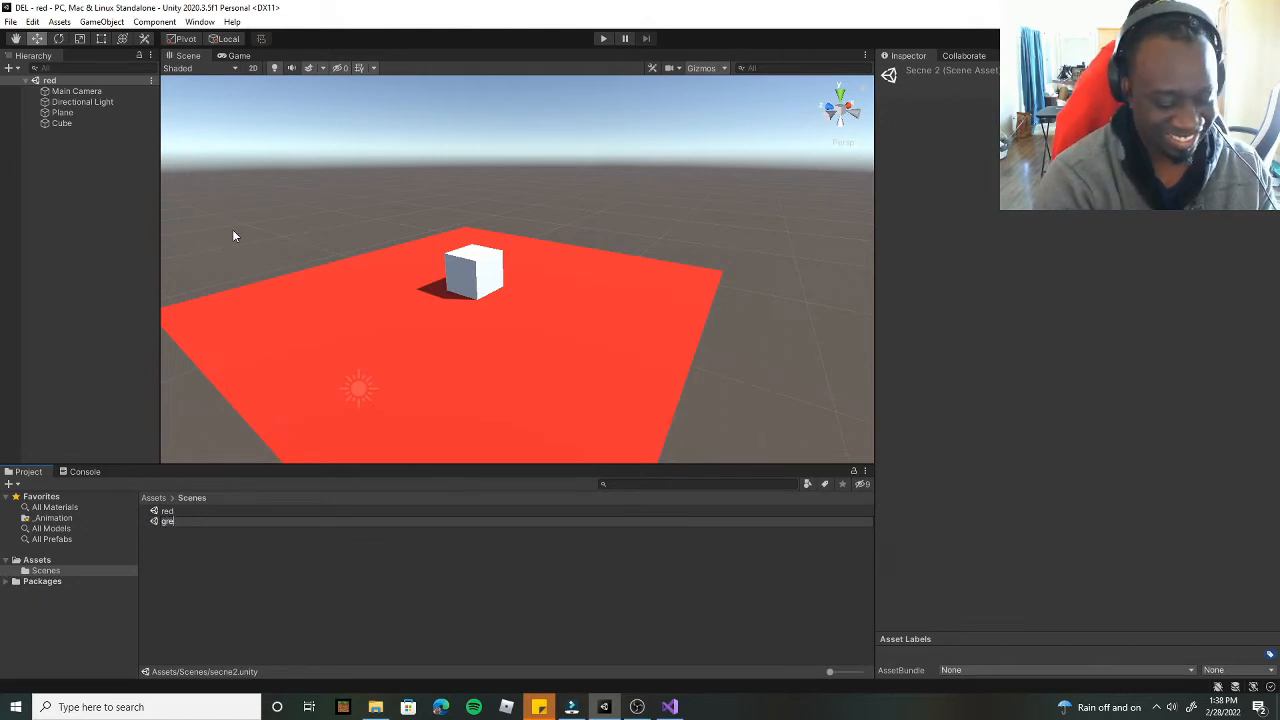
{"action": "key", "text": "Return"}
{"action": "left_click", "coordinate": [222, 563]}
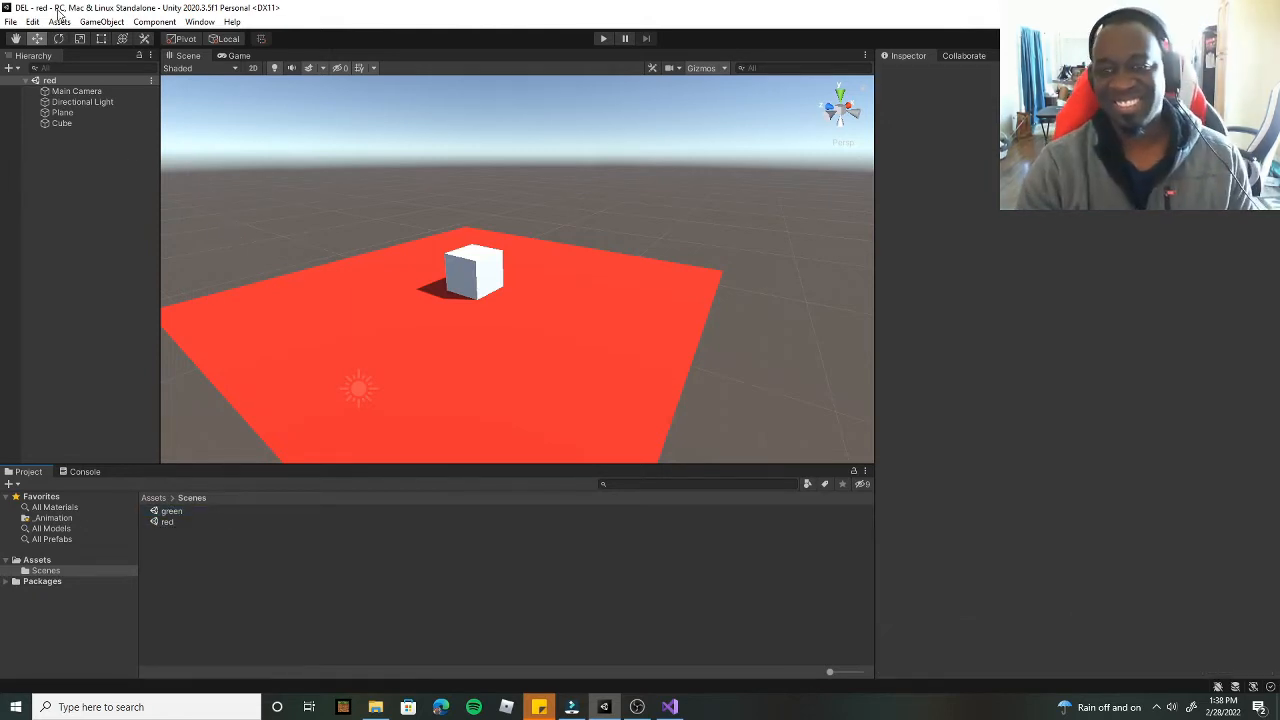
Step: Check the order and indices of the red and green scenes in Build Settings
{"action": "left_click", "coordinate": [10, 21]}
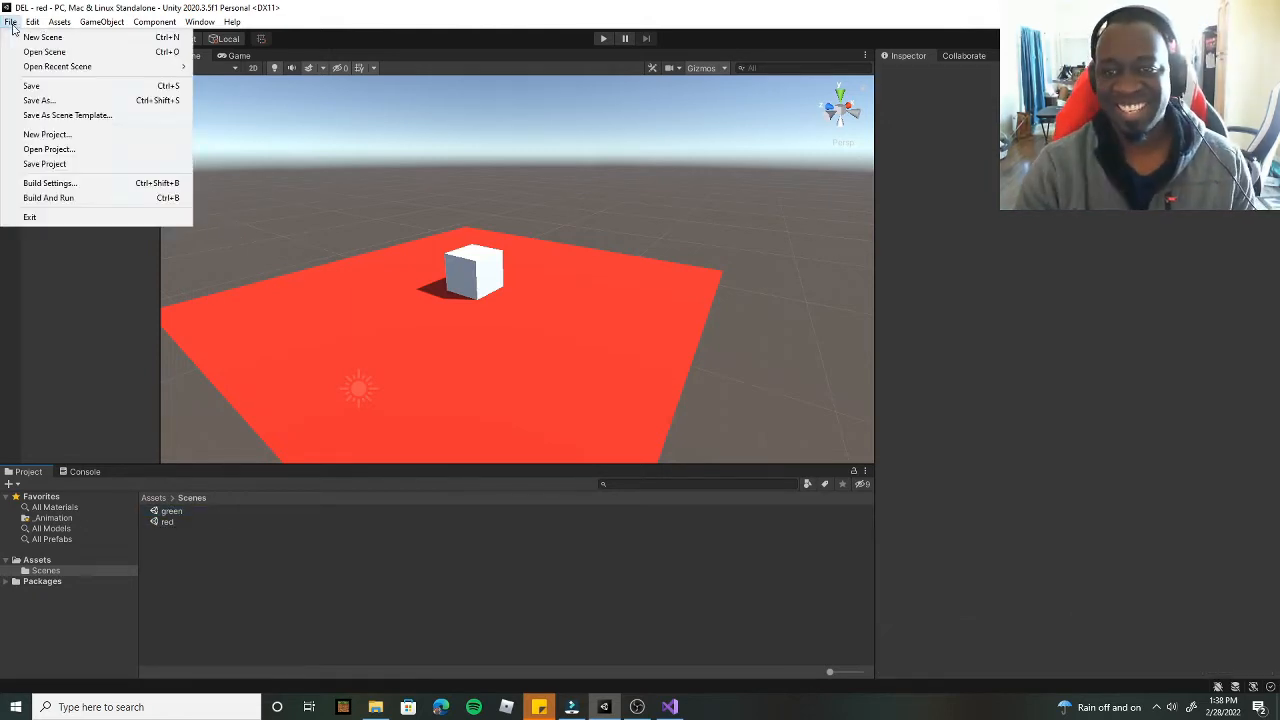
{"action": "left_click", "coordinate": [49, 183]}
{"action": "left_click", "coordinate": [639, 162]}
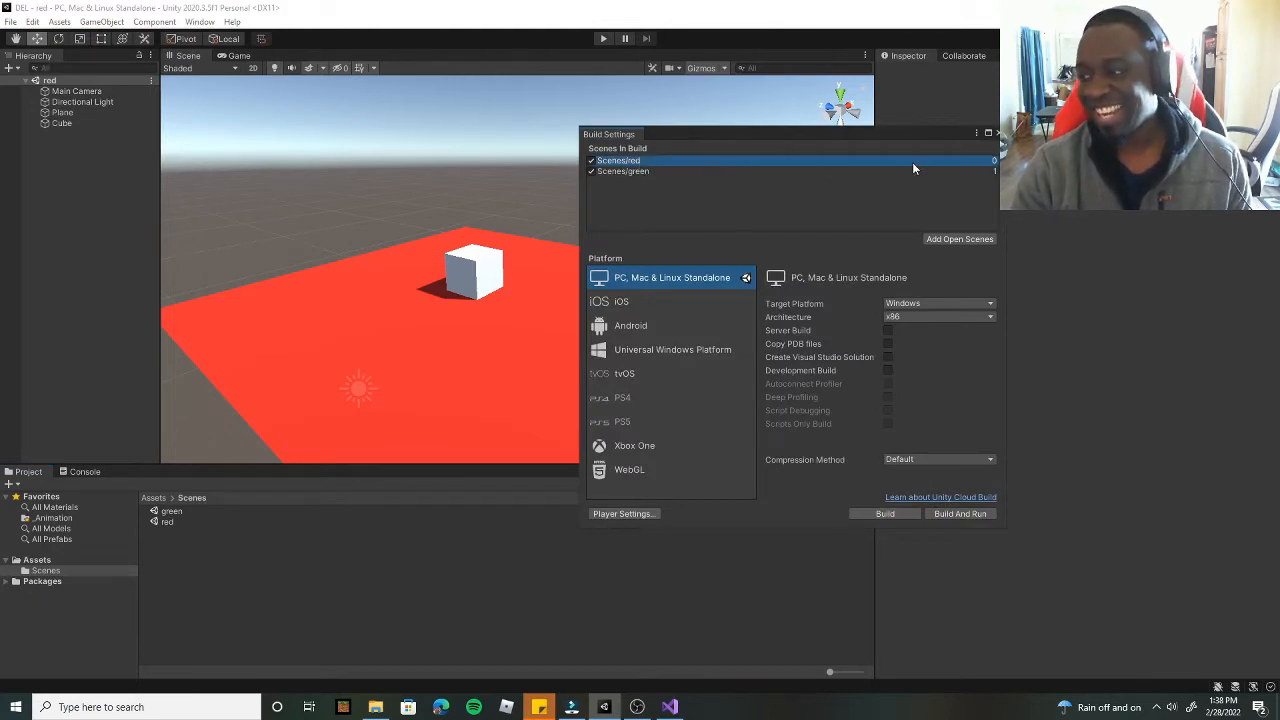
{"action": "left_click", "coordinate": [644, 173]}
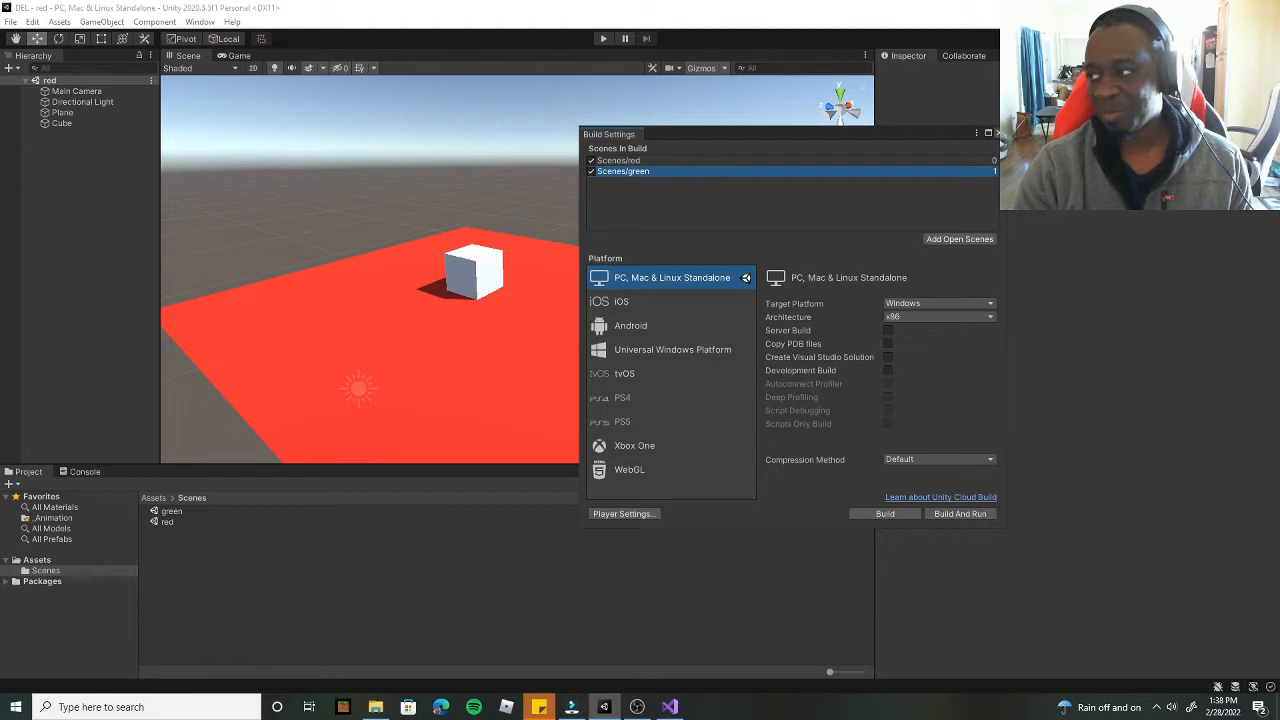
{"action": "left_click", "coordinate": [997, 133]}
Step: Test the red scene in Play mode, then stop the run
{"action": "left_click", "coordinate": [604, 38]}
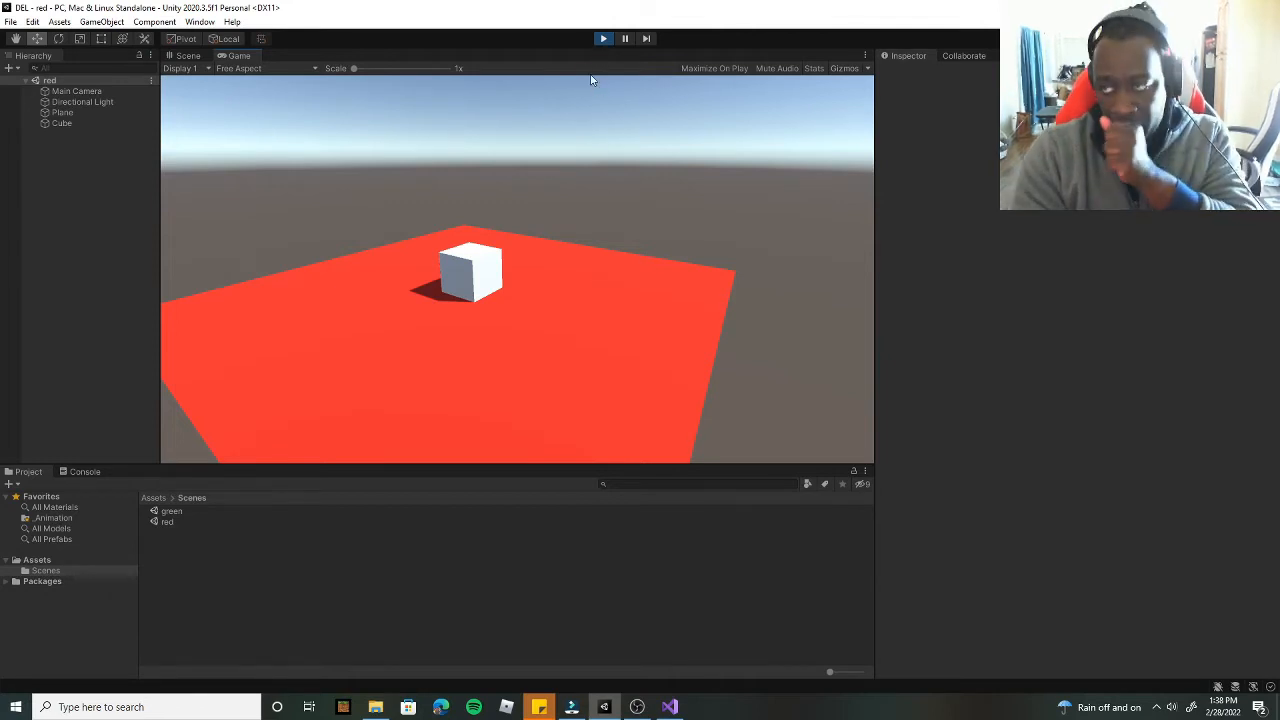
{"action": "left_click", "coordinate": [604, 38]}
Step: Attach the spacebutton script from Assets to the red scene's Main Camera and save the scene
{"action": "left_click", "coordinate": [80, 91]}
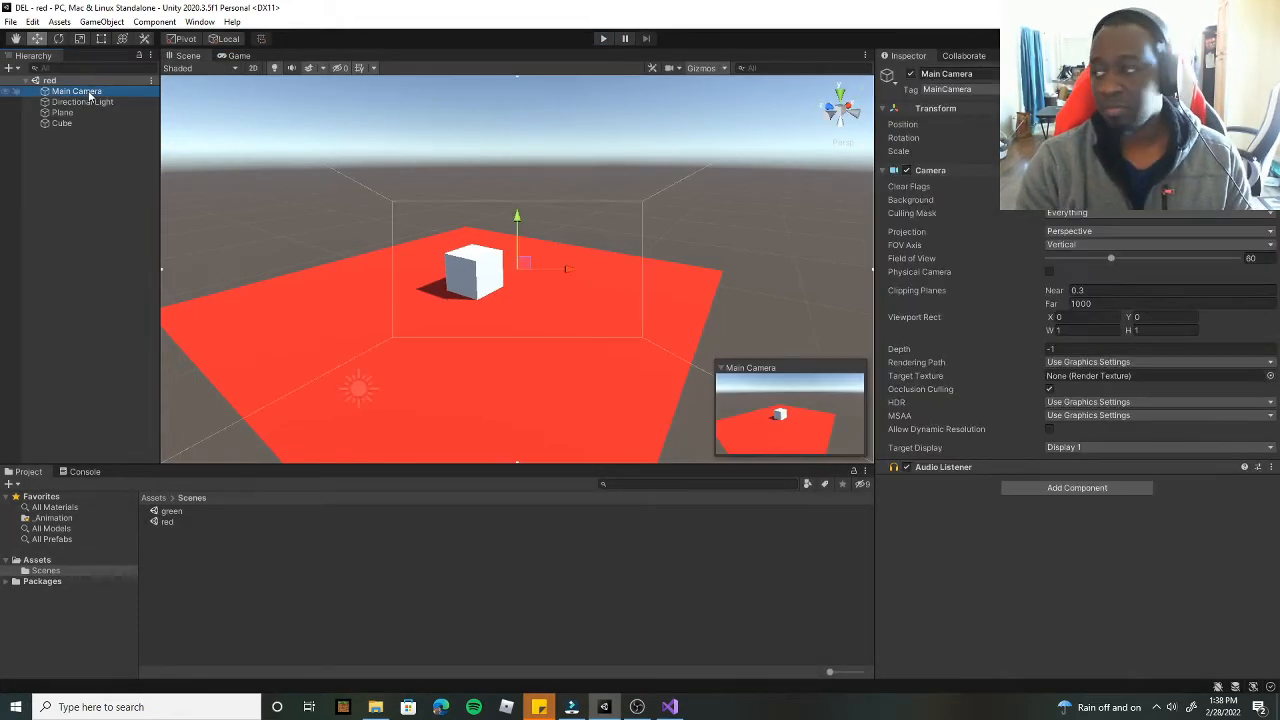
{"action": "left_click", "coordinate": [40, 560]}
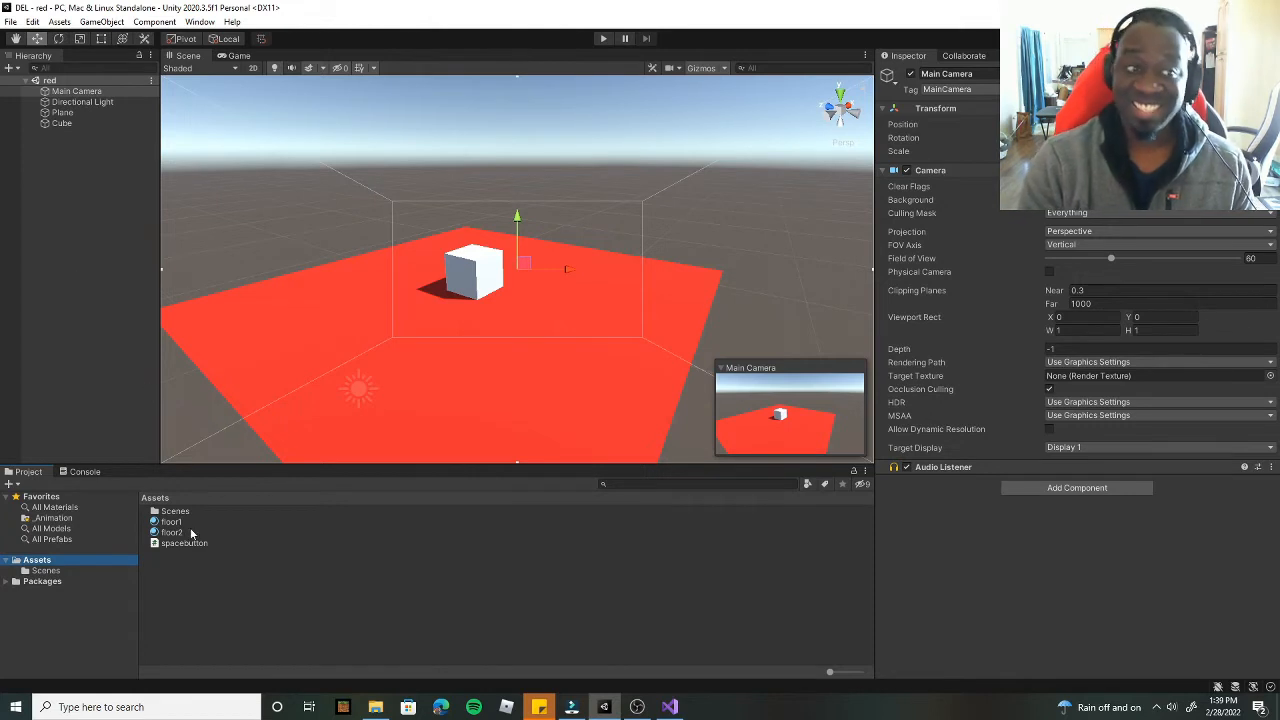
{"action": "left_click_drag", "start_coordinate": [182, 543], "coordinate": [1077, 577]}
{"action": "left_click", "coordinate": [10, 21]}
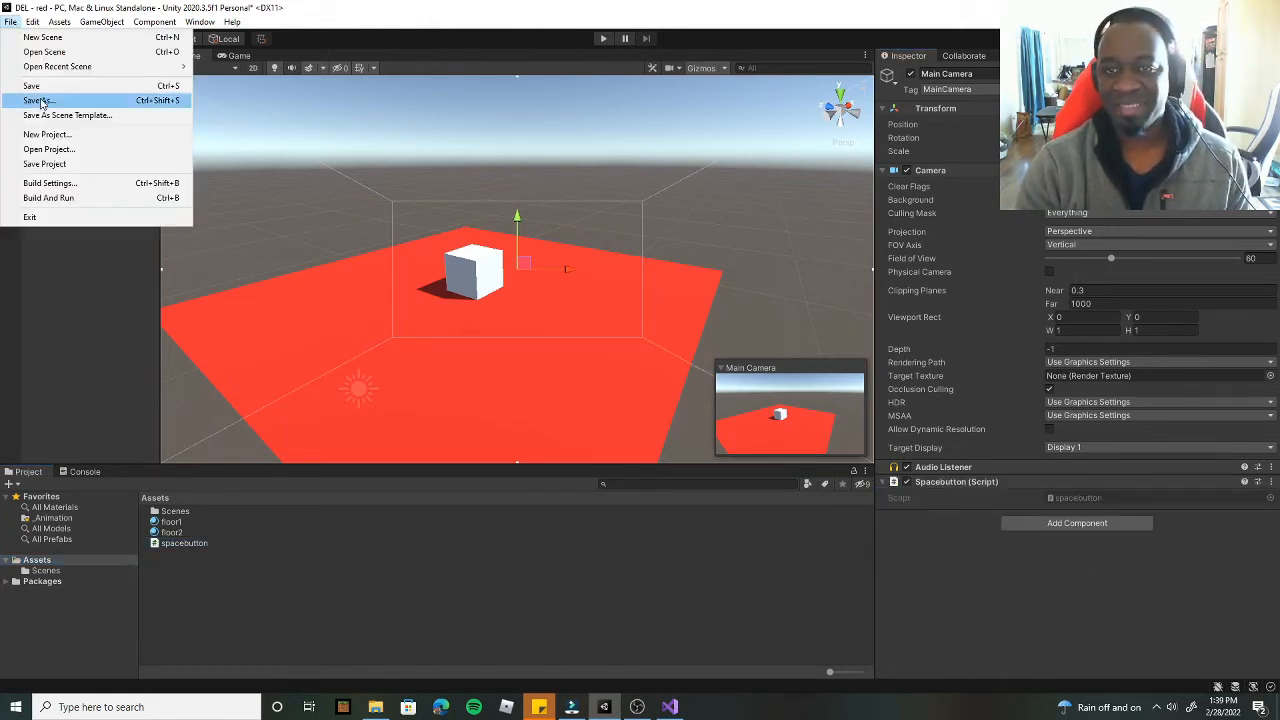
{"action": "left_click", "coordinate": [28, 94]}
Step: Run the red scene, switch to the green scene with Space, expand its object list, and stop the run
{"action": "left_click", "coordinate": [602, 40]}
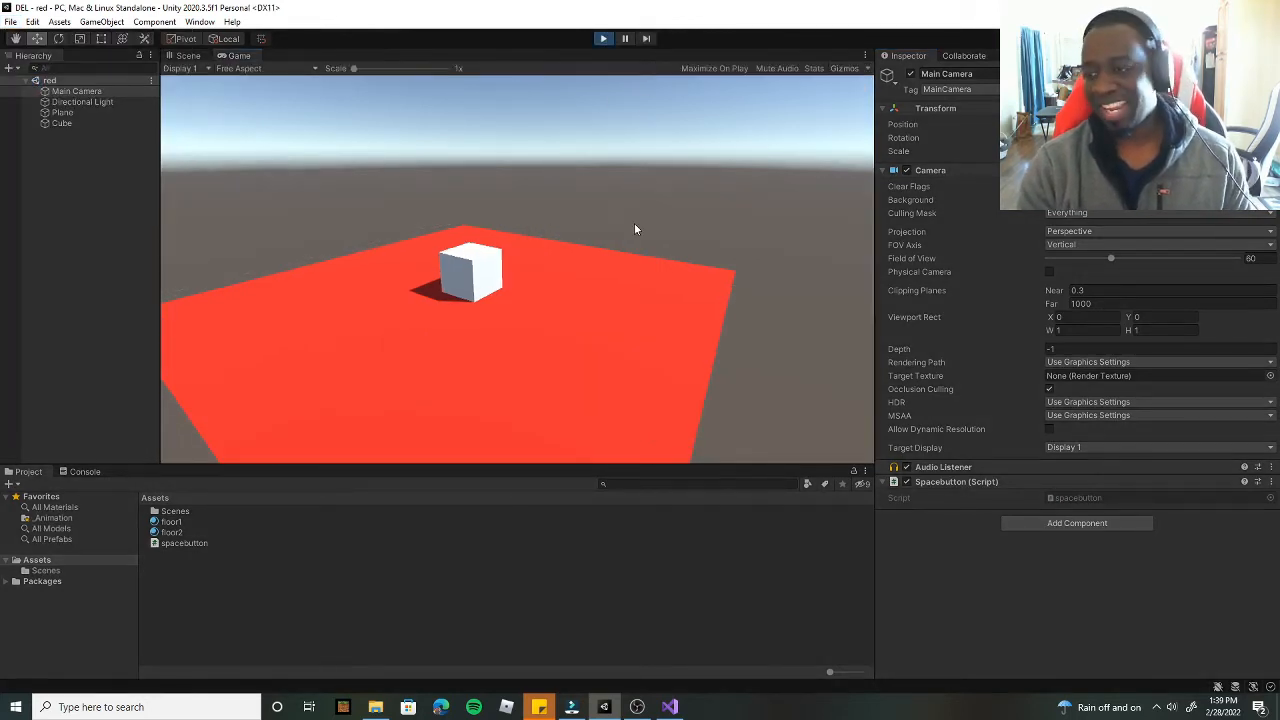
{"action": "key", "text": "space"}
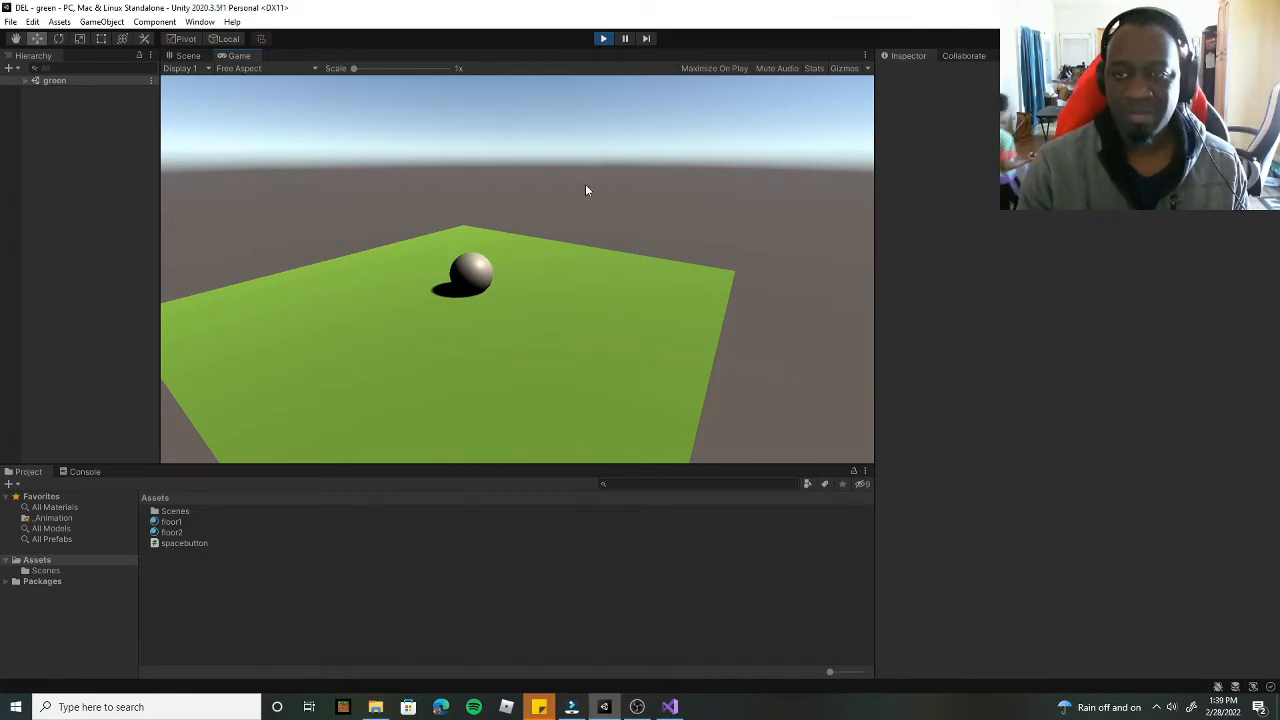
{"action": "left_click", "coordinate": [27, 81]}
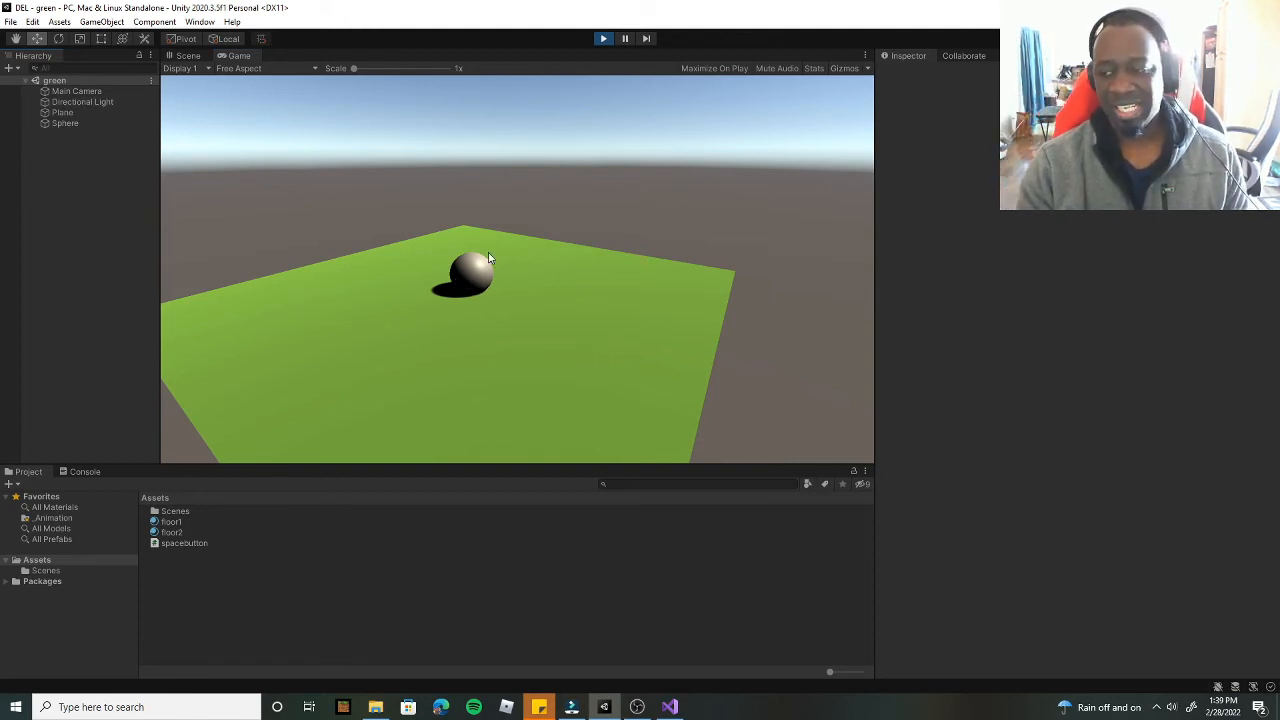
{"action": "left_click", "coordinate": [603, 38]}
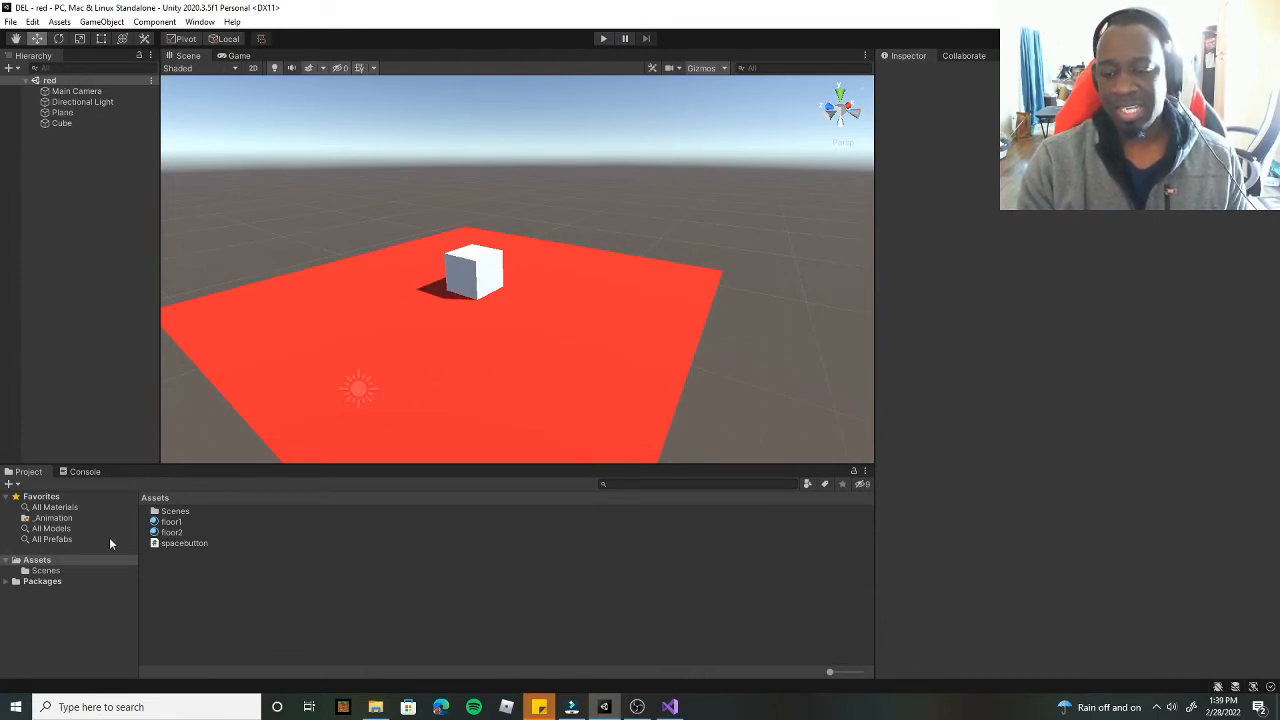
Step: Open the green scene to view its lighting in the editor, then reopen the red scene
{"action": "left_click", "coordinate": [46, 570]}
{"action": "double_click", "coordinate": [172, 511]}
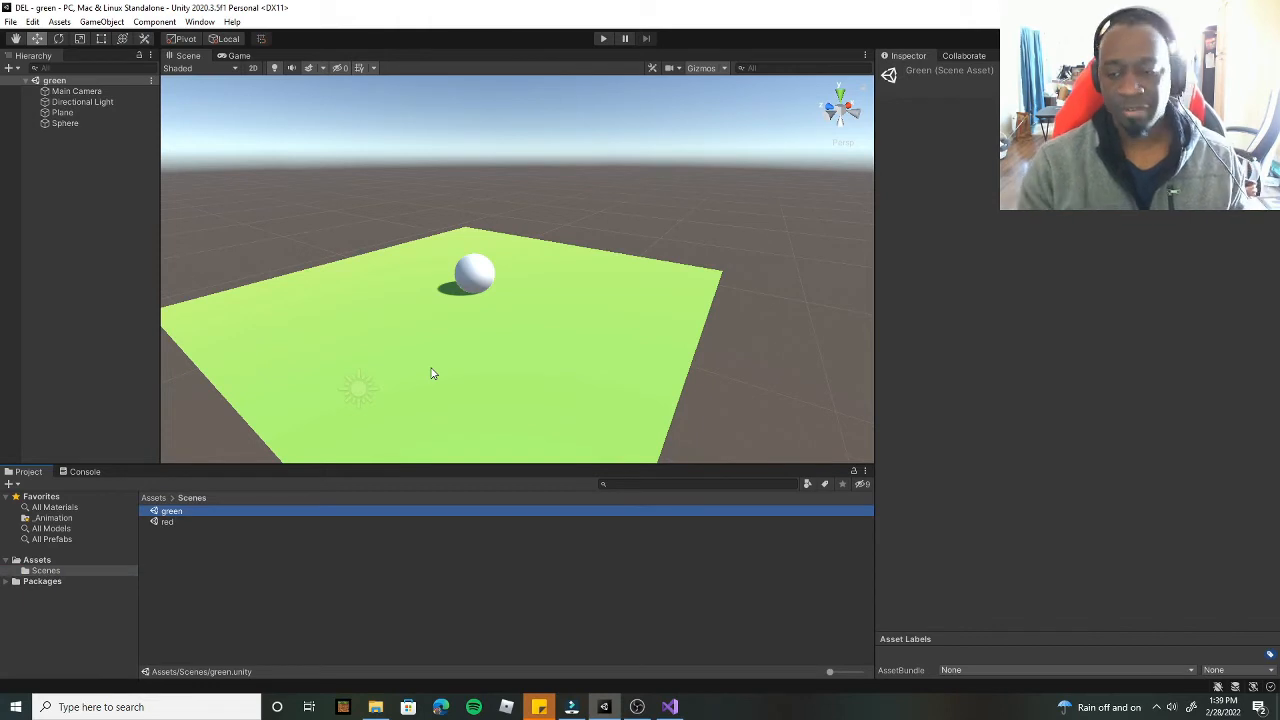
{"action": "double_click", "coordinate": [168, 523]}
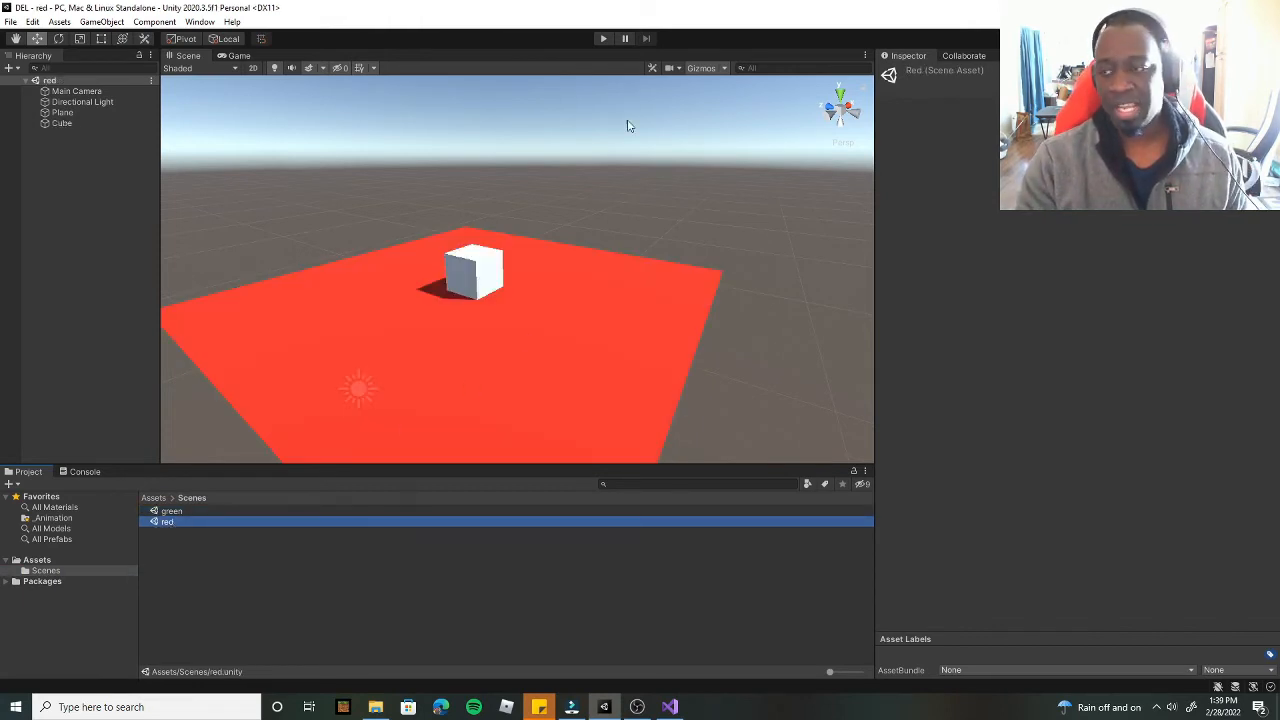
Step: Run the red scene again and compare the green scene's lighting after switching with Space, then stop the run
{"action": "left_click", "coordinate": [603, 38]}
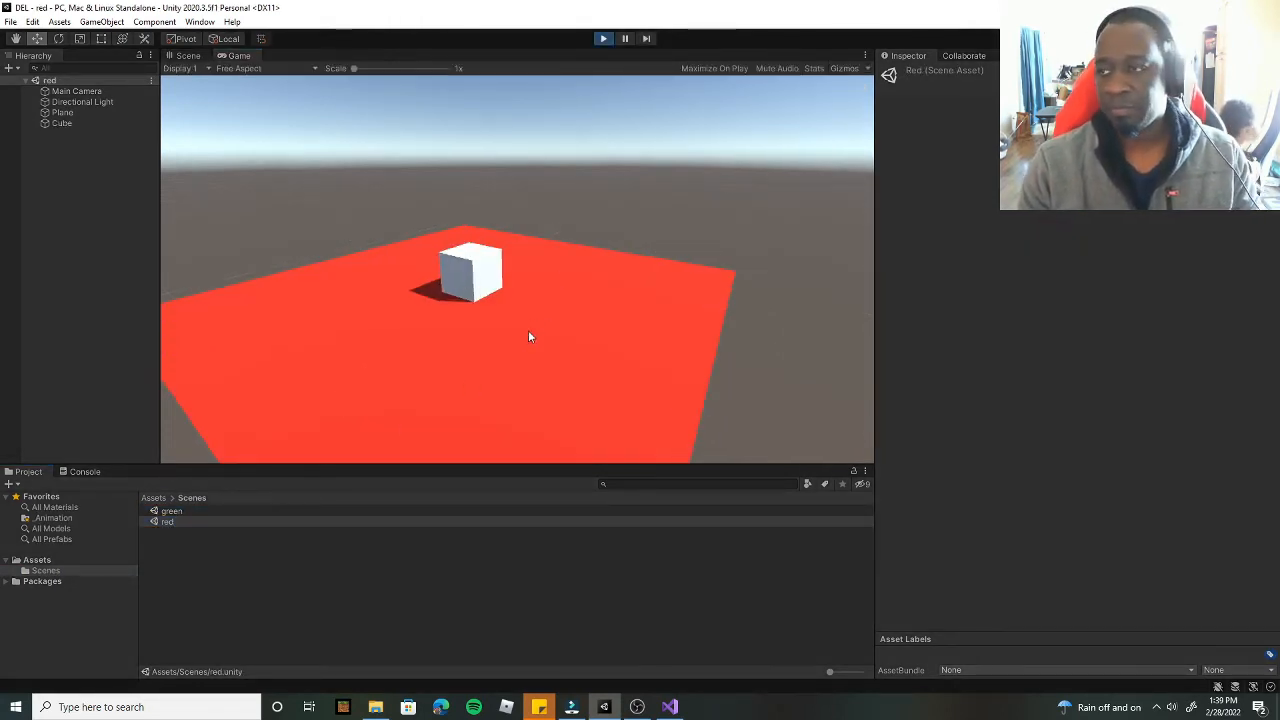
{"action": "key", "text": "space"}
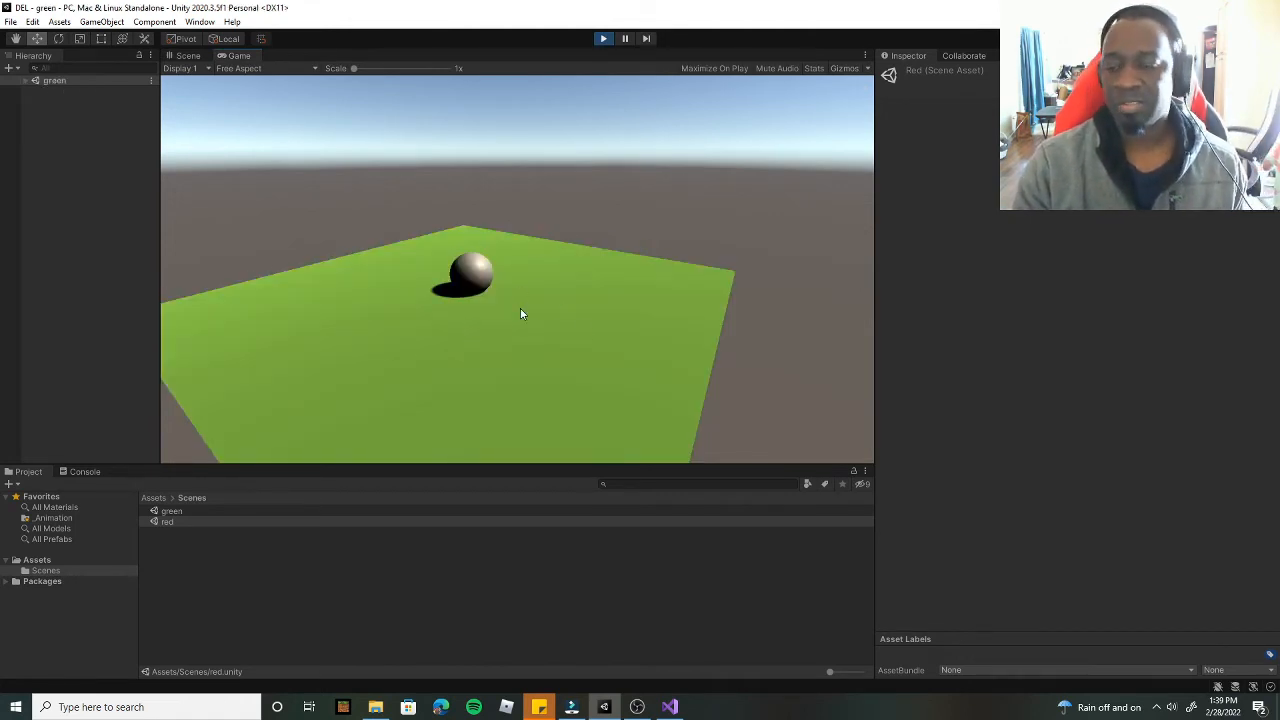
{"action": "left_click", "coordinate": [605, 39]}
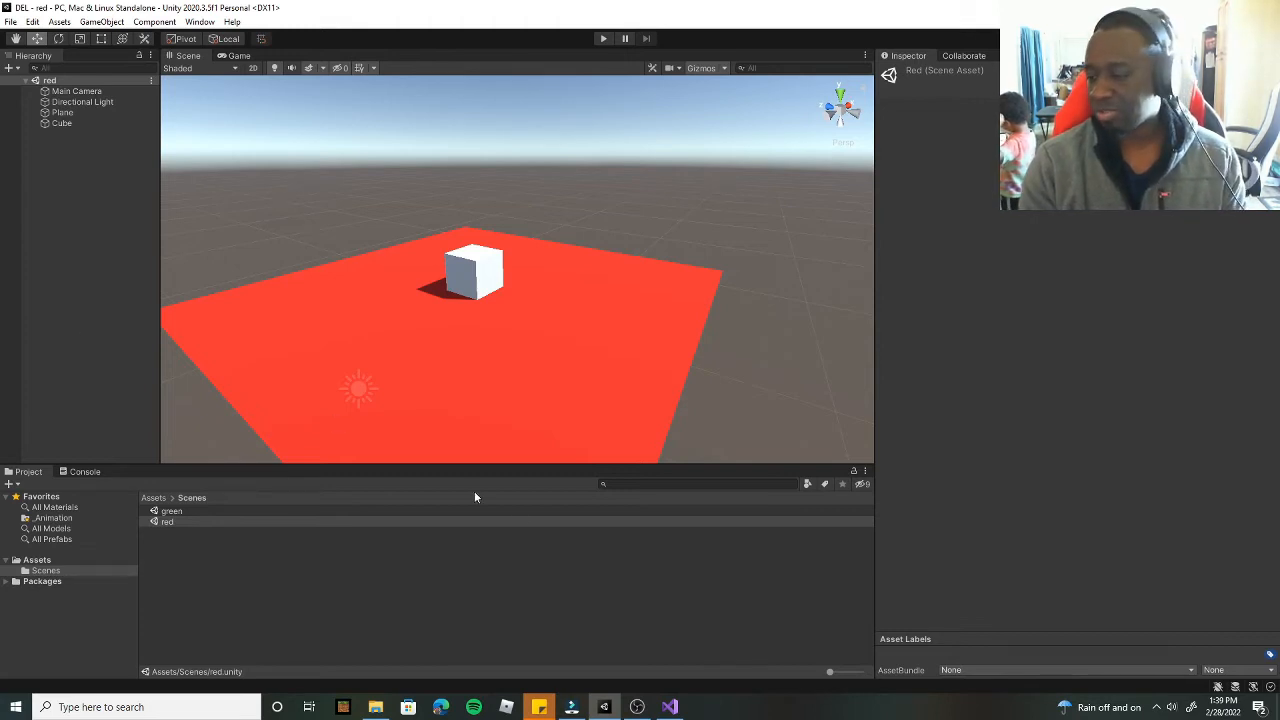
Step: Enlarge the Scene view by narrowing the Inspector and reducing the height of the Project area
{"action": "left_click_drag", "start_coordinate": [875, 417], "coordinate": [912, 412]}
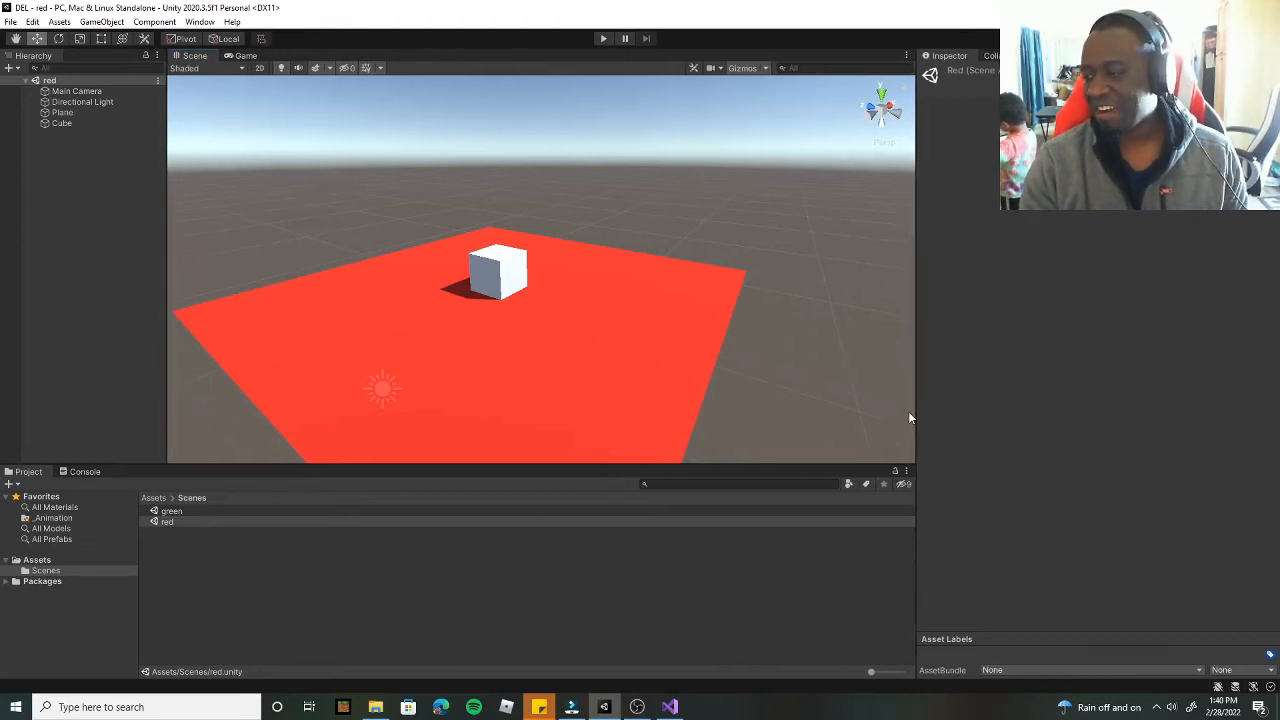
{"action": "left_click_drag", "start_coordinate": [750, 465], "coordinate": [743, 500]}
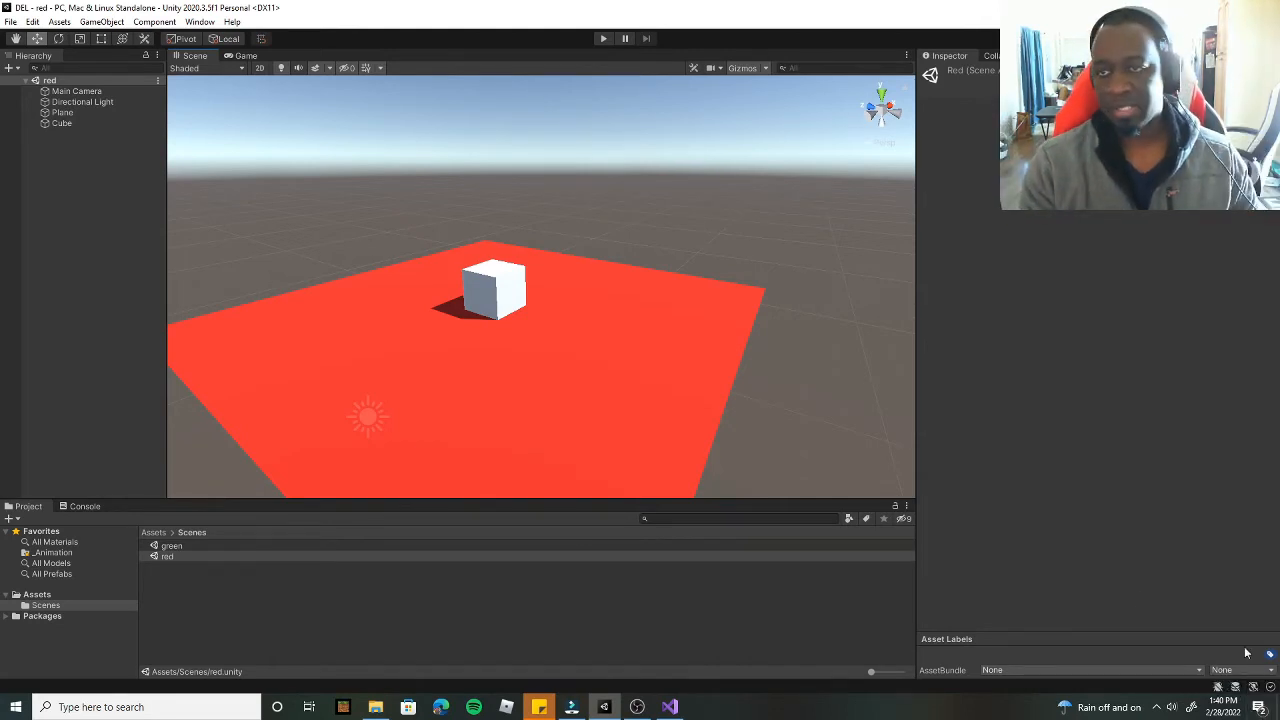
Step: Open the Lighting window for the red scene and generate its lighting
{"action": "left_click", "coordinate": [1254, 690]}
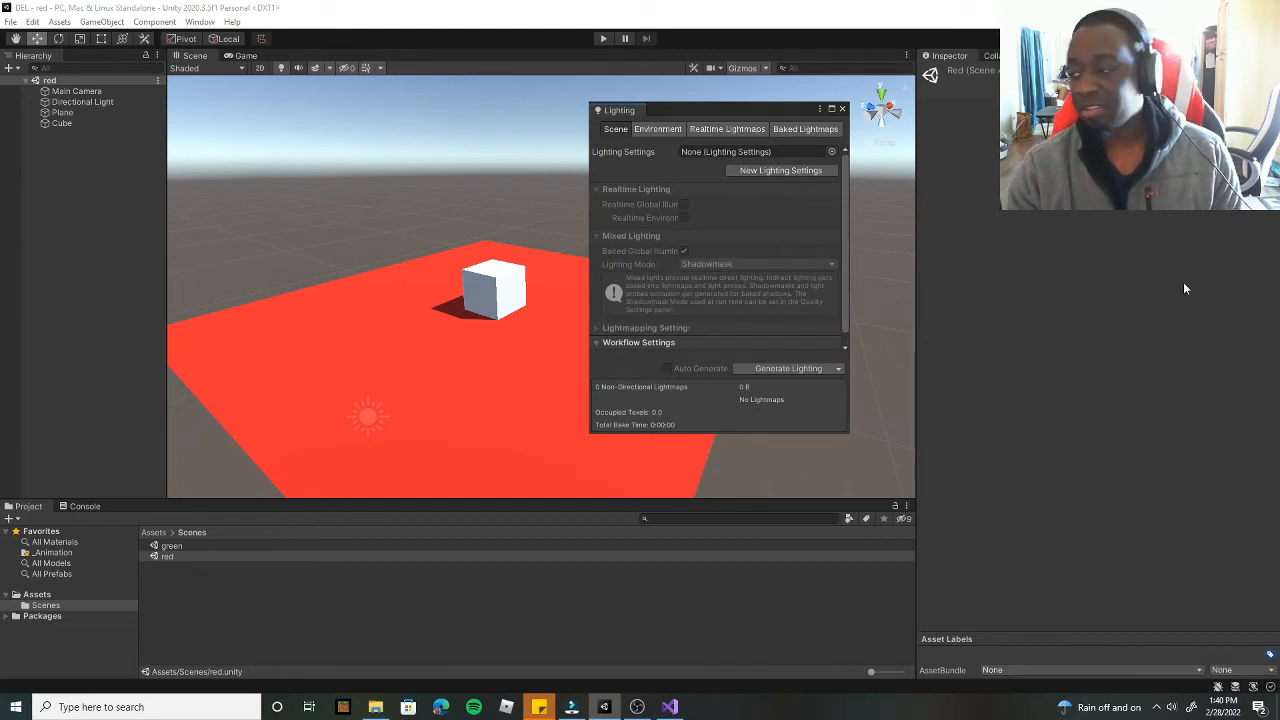
{"action": "left_click", "coordinate": [842, 108]}
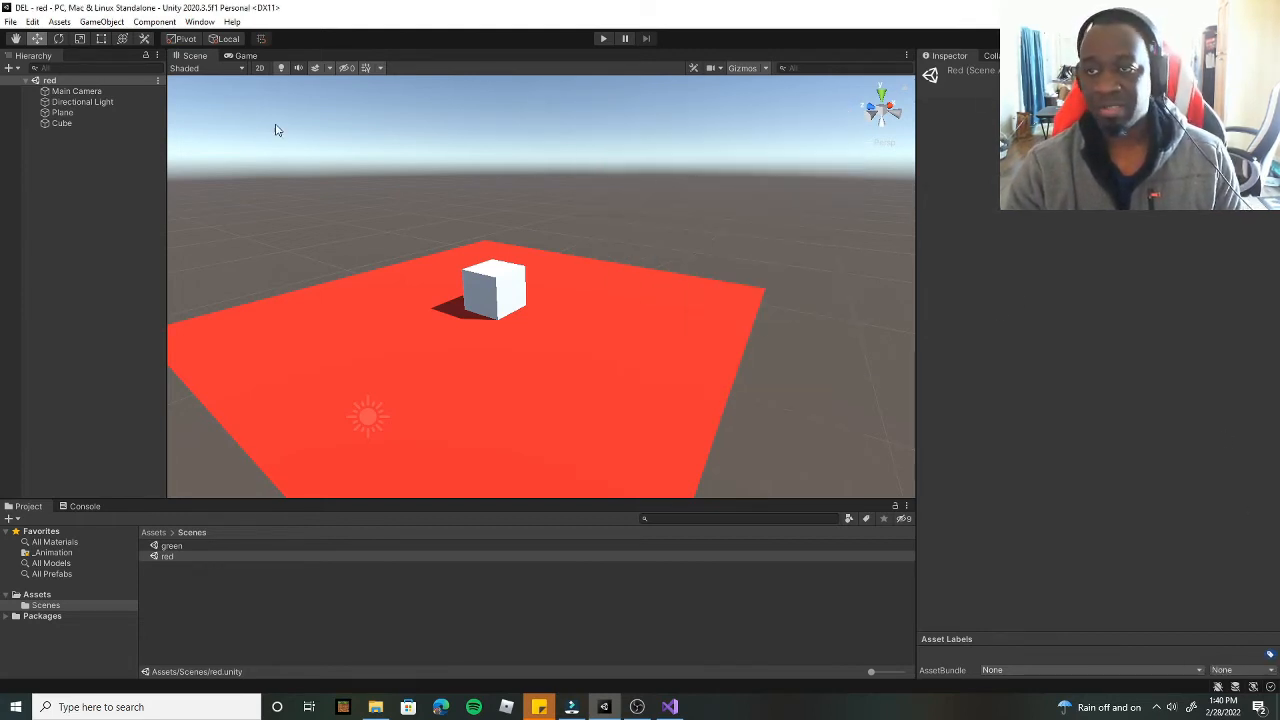
{"action": "left_click", "coordinate": [199, 23]}
{"action": "left_click", "coordinate": [198, 24]}
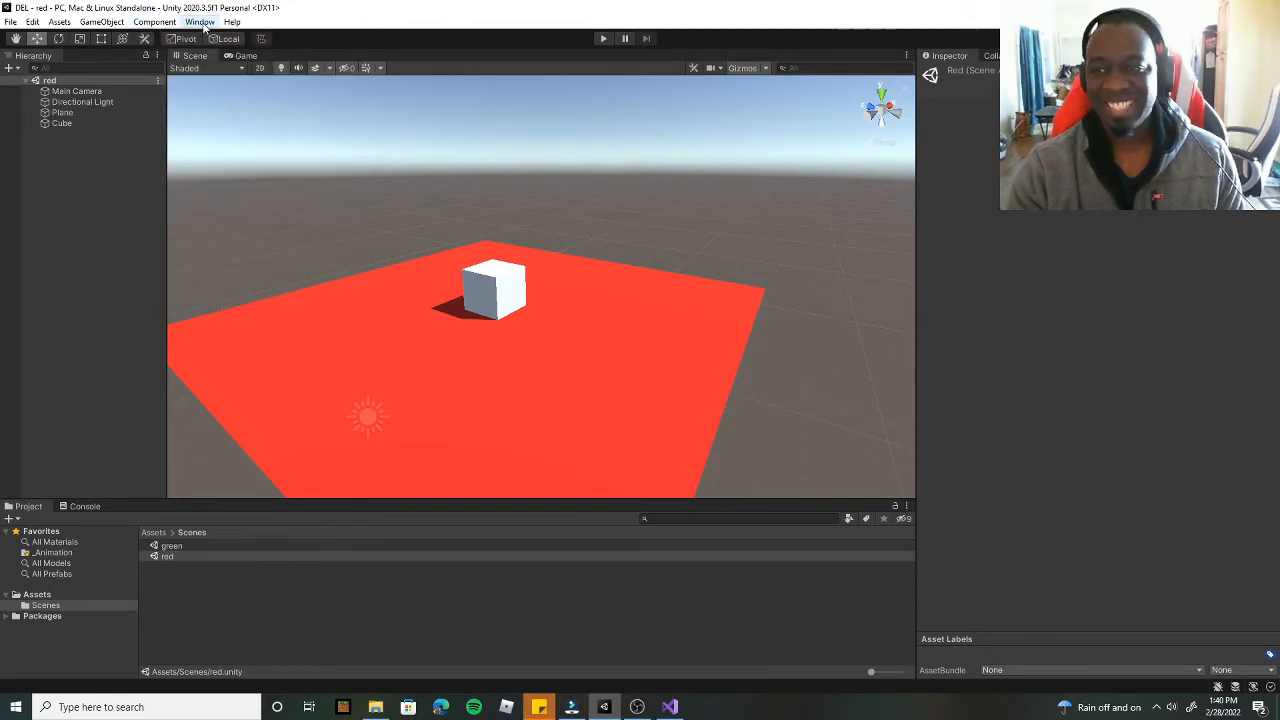
{"action": "left_click", "coordinate": [199, 24]}
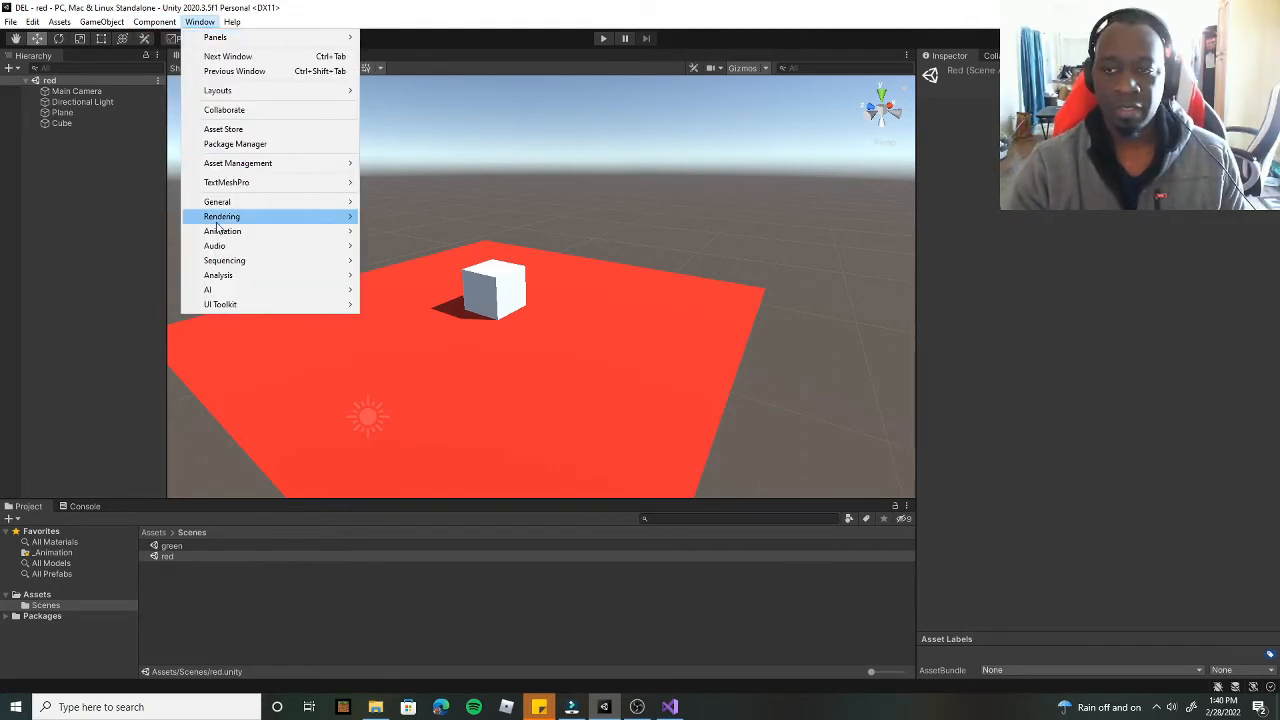
{"action": "mouse_move", "coordinate": [240, 226]}
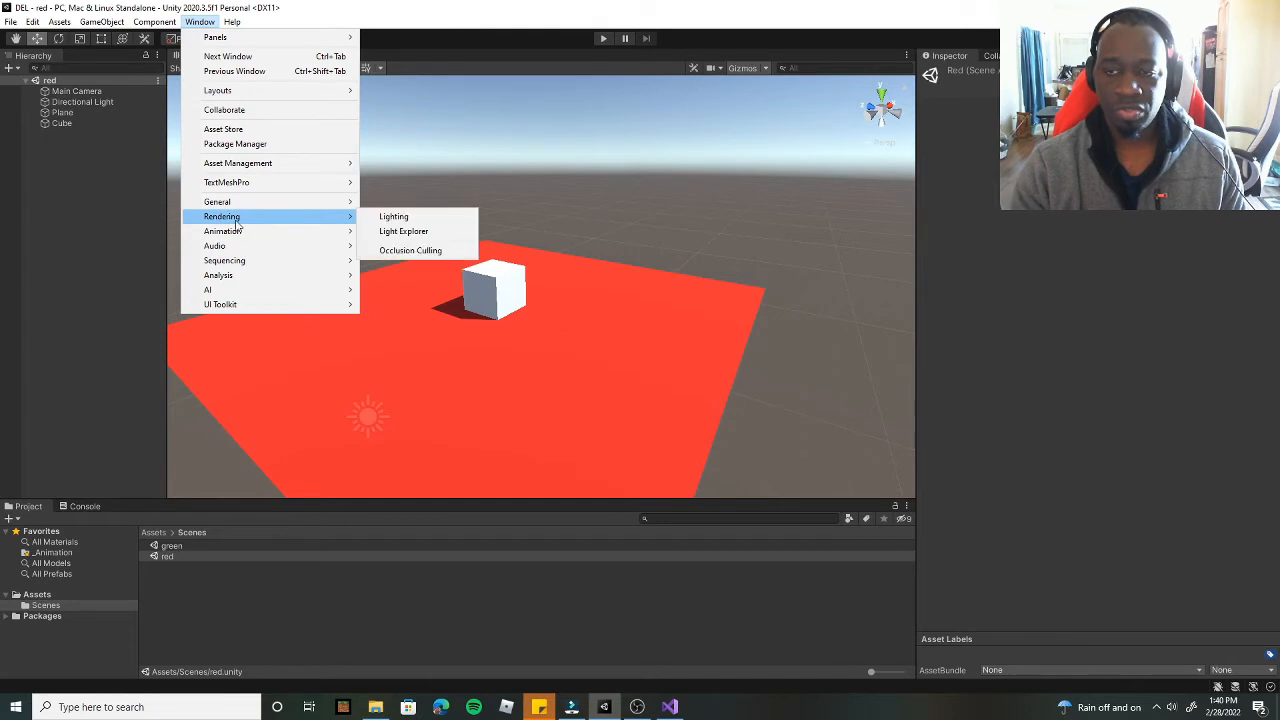
{"action": "left_click", "coordinate": [395, 216]}
{"action": "left_click_drag", "start_coordinate": [697, 112], "coordinate": [745, 146]}
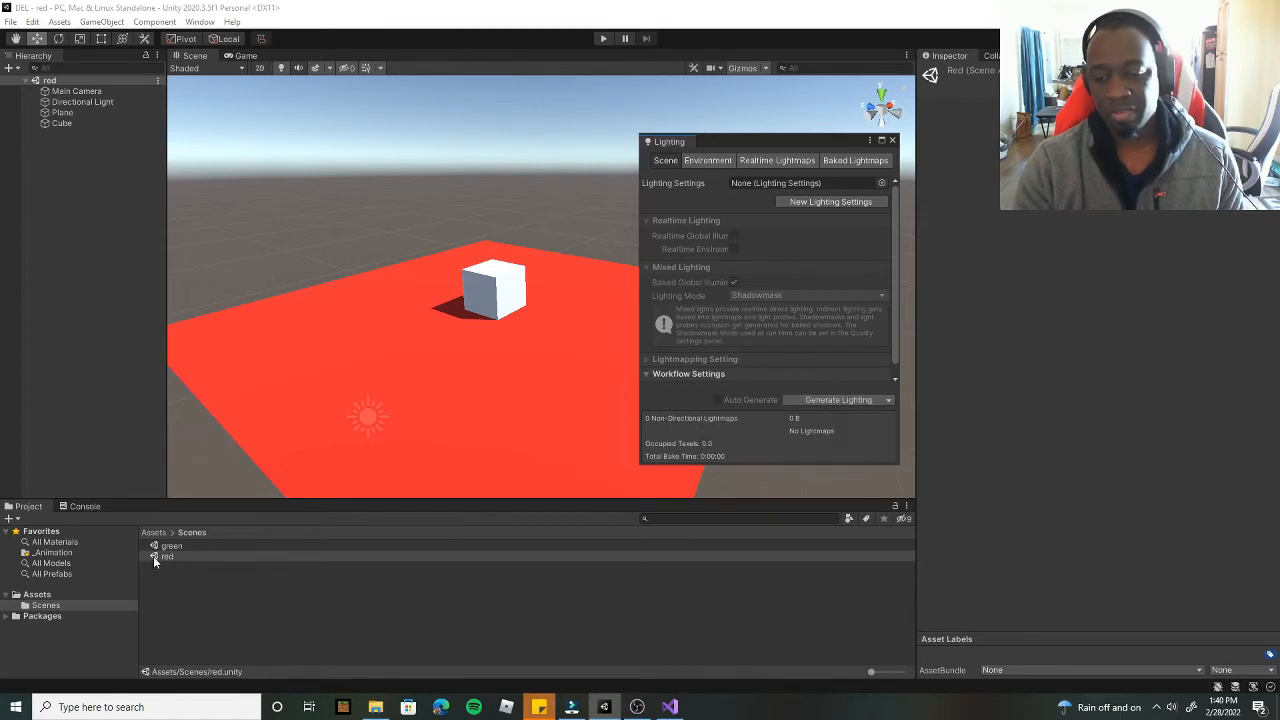
{"action": "left_click", "coordinate": [826, 400]}
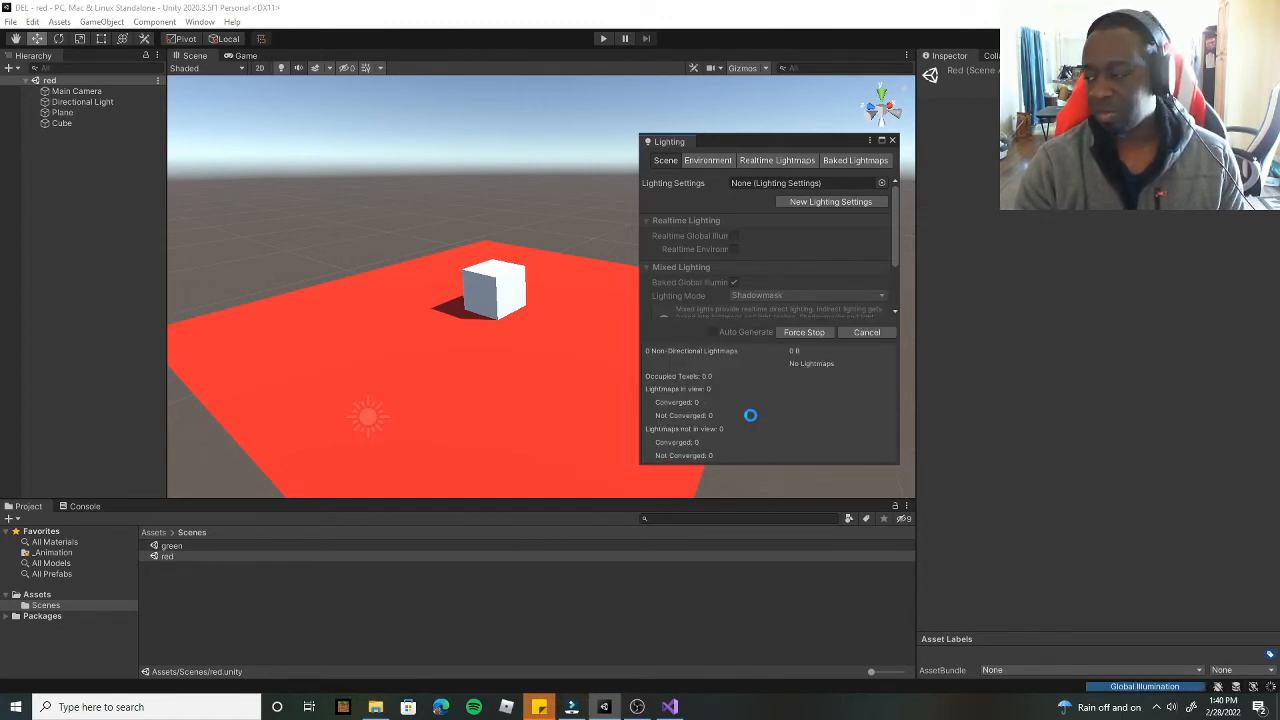
Step: Open the green scene, saving the red scene's changes, and generate lighting for it
{"action": "left_click", "coordinate": [165, 547]}
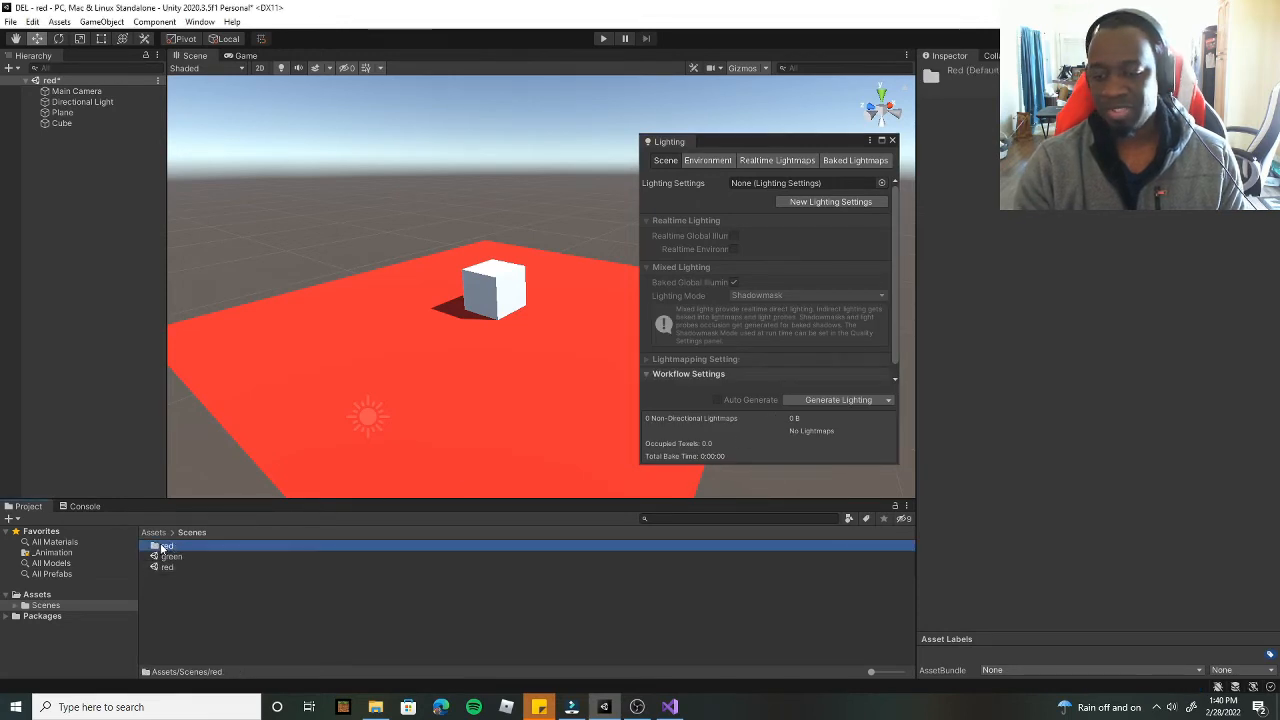
{"action": "left_click", "coordinate": [168, 567]}
{"action": "double_click", "coordinate": [172, 557]}
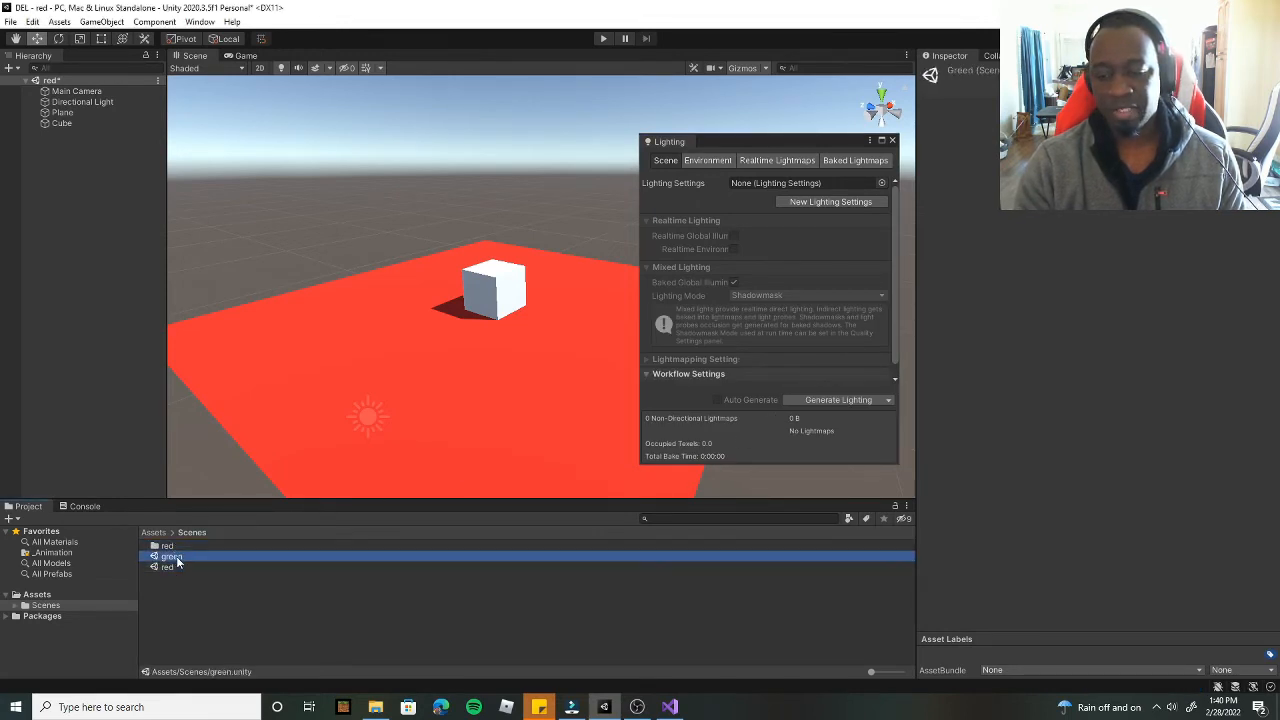
{"action": "left_click", "coordinate": [624, 381]}
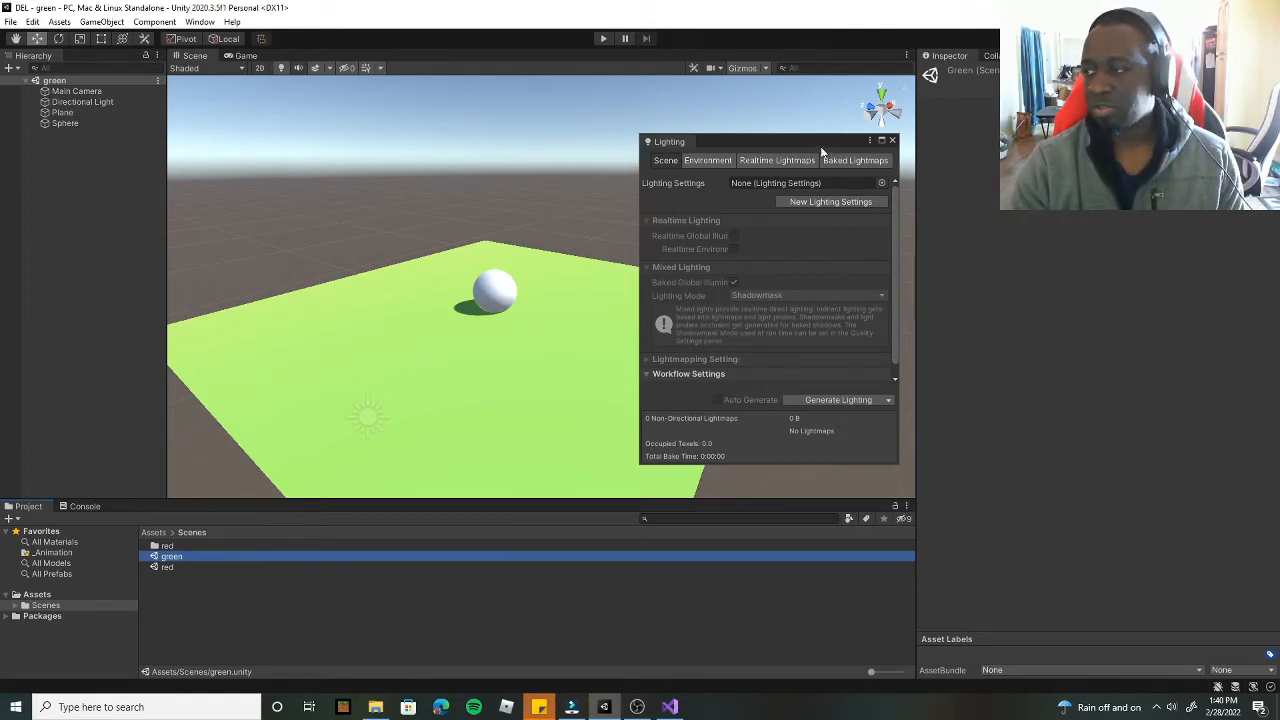
{"action": "left_click_drag", "start_coordinate": [823, 143], "coordinate": [897, 124]}
{"action": "left_click", "coordinate": [898, 382]}
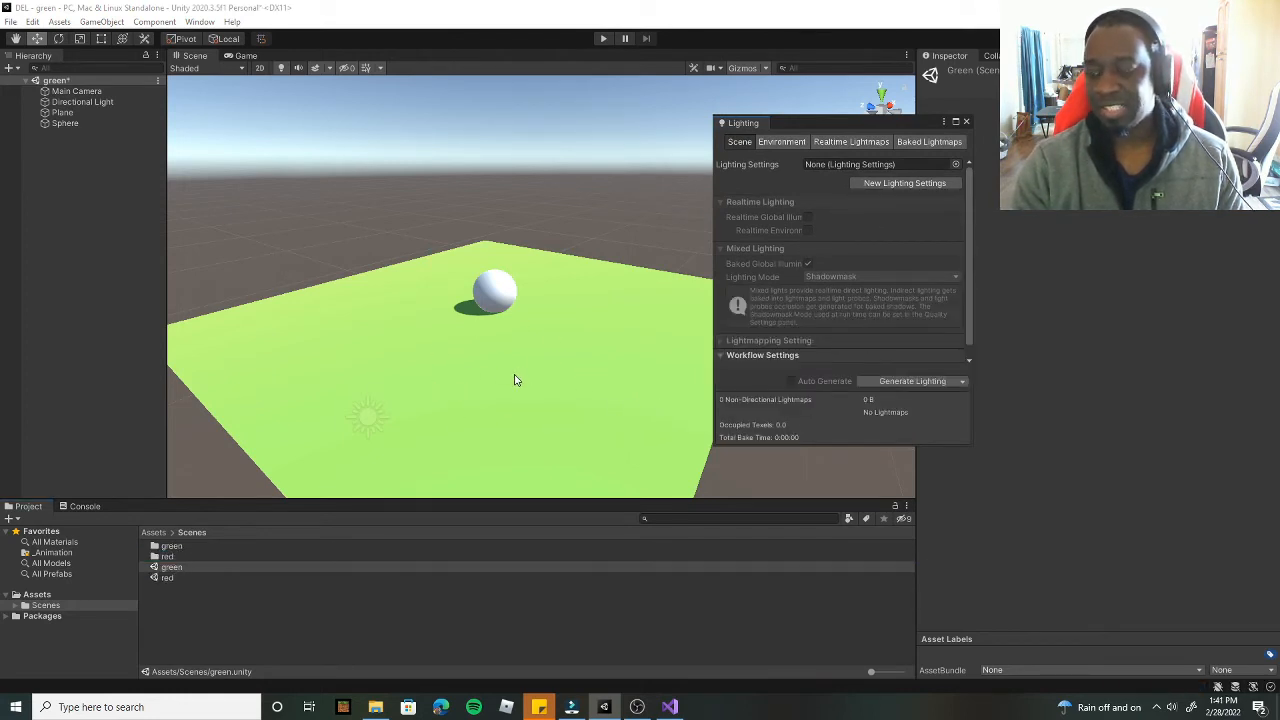
Step: Inspect the LightingData and ReflectionProbe-0 assets in the green lighting folder
{"action": "left_click", "coordinate": [169, 547]}
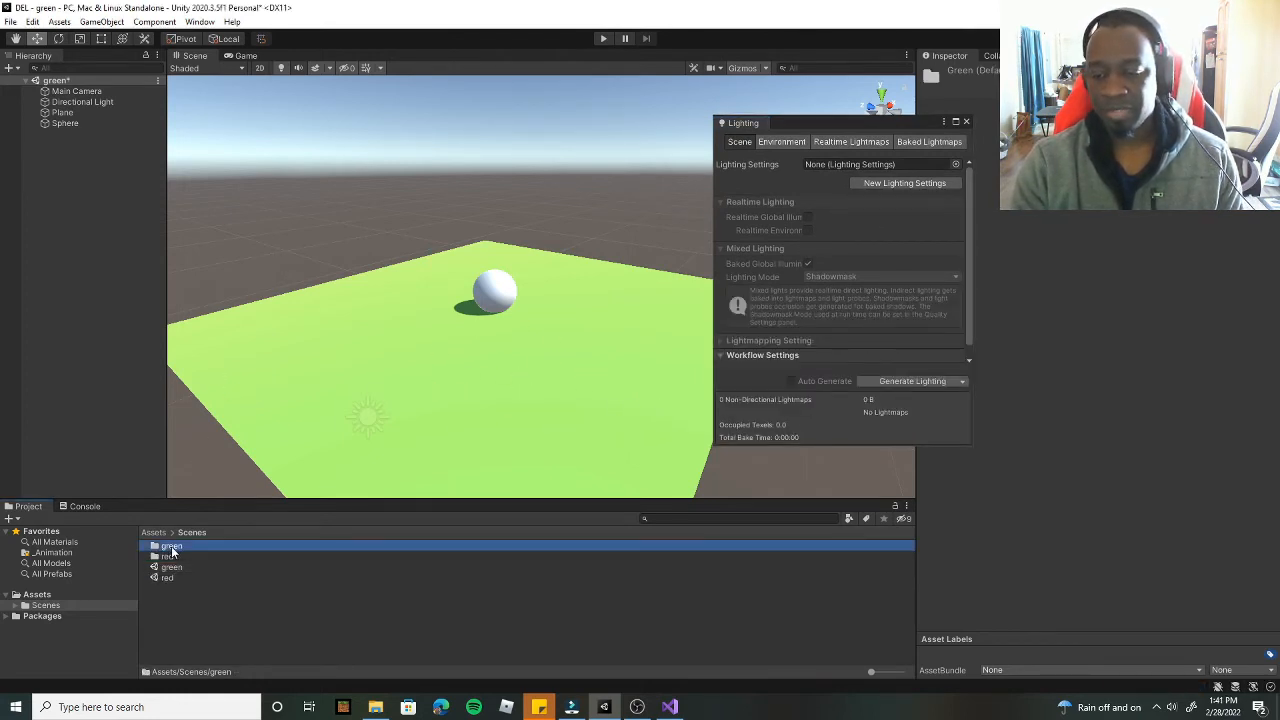
{"action": "double_click", "coordinate": [170, 547]}
{"action": "left_click", "coordinate": [178, 547]}
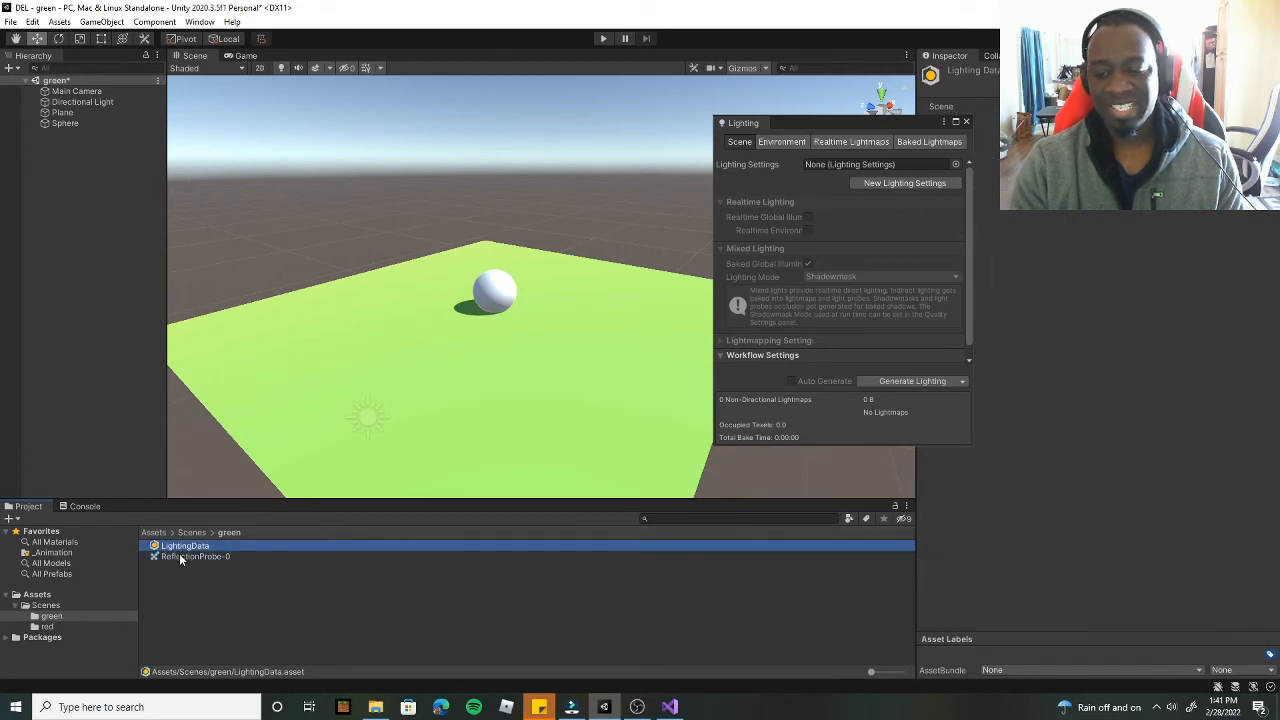
{"action": "left_click", "coordinate": [180, 558]}
{"action": "left_click", "coordinate": [183, 547]}
{"action": "left_click", "coordinate": [183, 558]}
{"action": "left_click", "coordinate": [189, 547]}
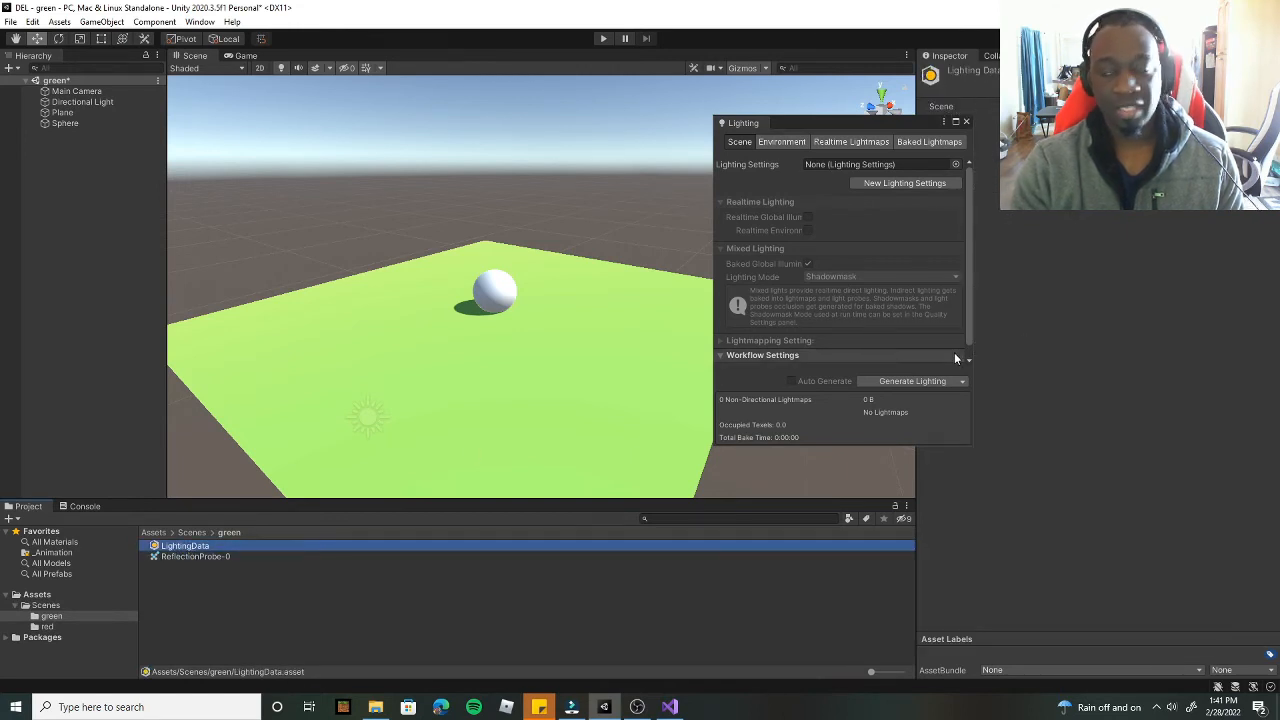
Step: Close the Lighting window and open the red scene from the Scenes folder, saving the green scene's changes
{"action": "left_click", "coordinate": [966, 121]}
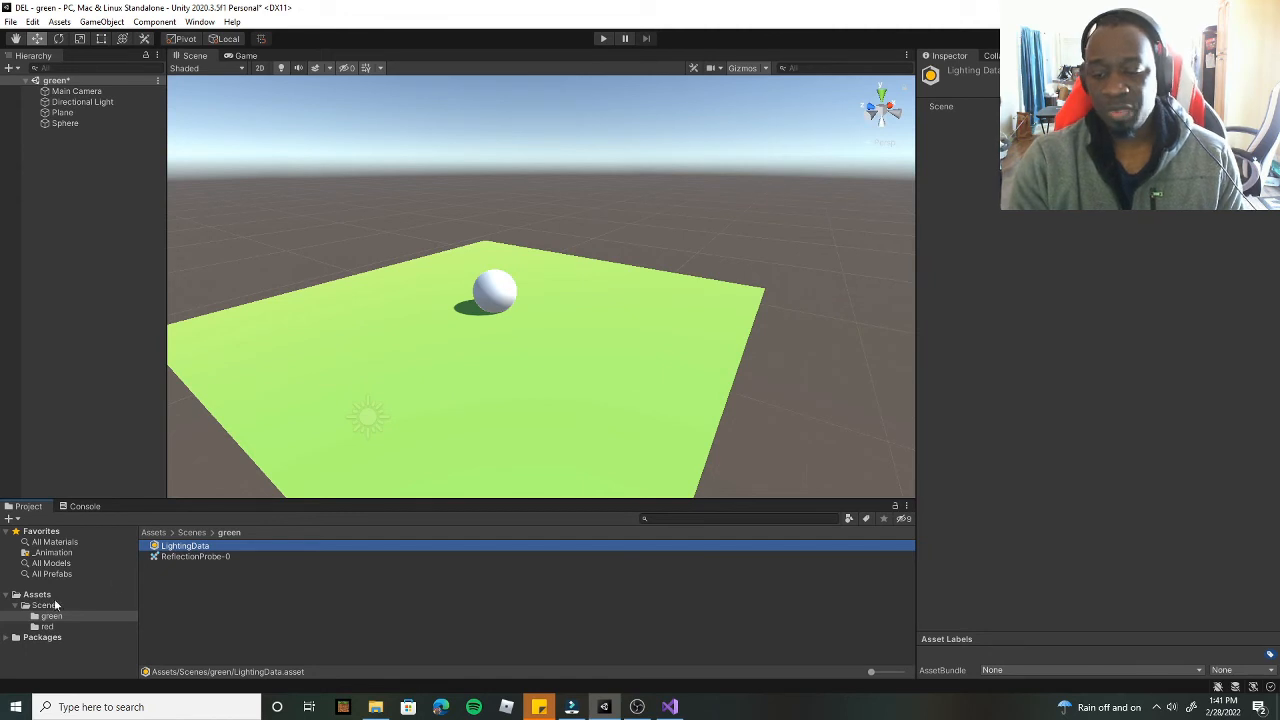
{"action": "left_click", "coordinate": [56, 606]}
{"action": "double_click", "coordinate": [168, 578]}
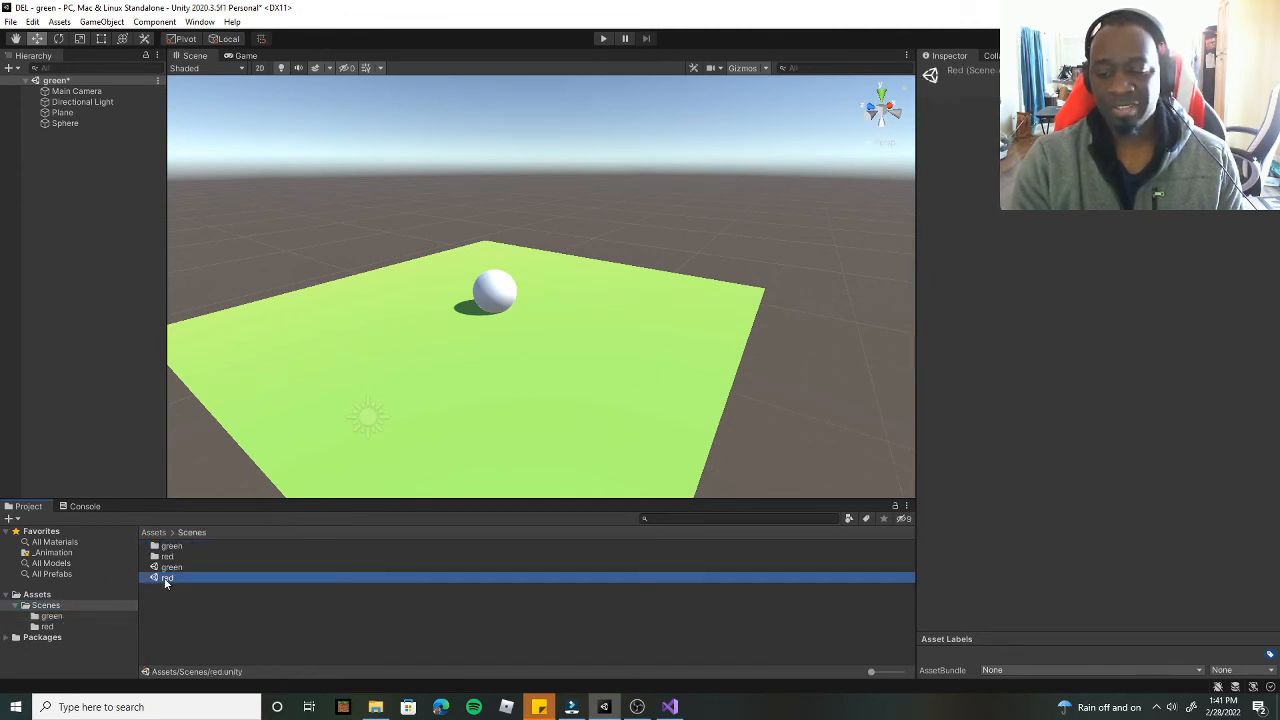
{"action": "left_click", "coordinate": [612, 378]}
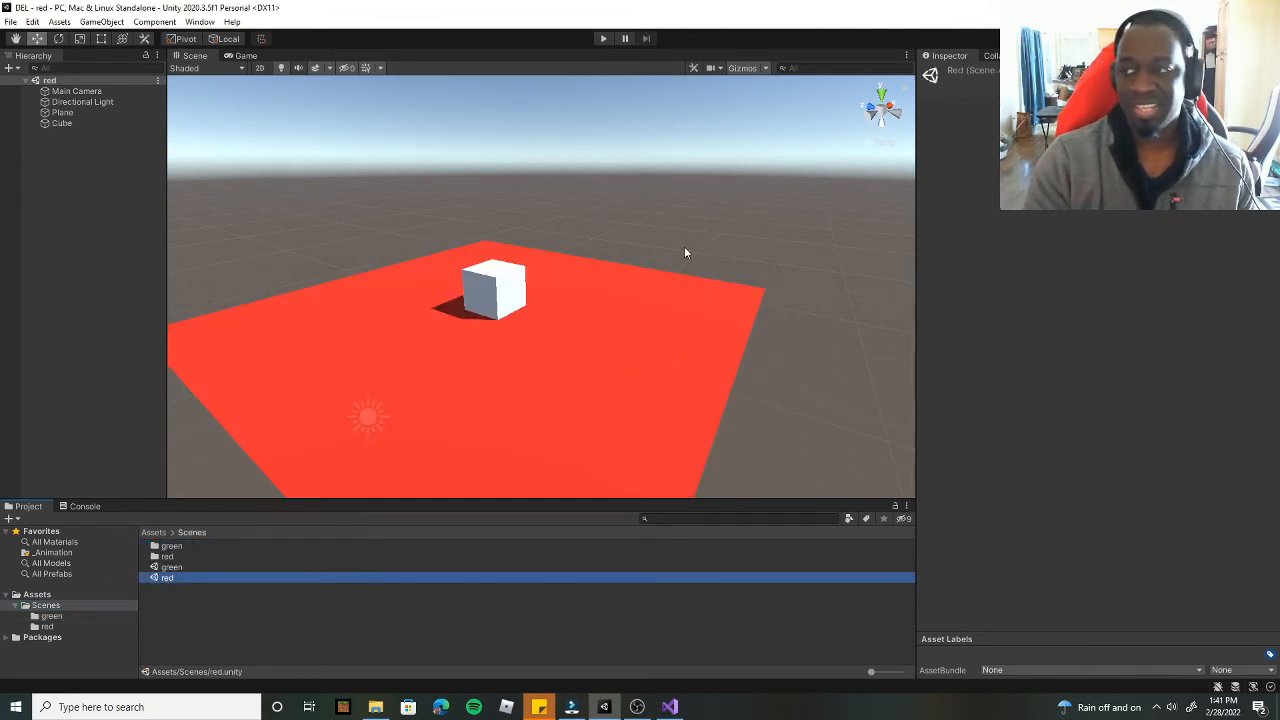
Step: Test switching from red to green with Space using the generated lighting, then stop the run
{"action": "left_click", "coordinate": [603, 38]}
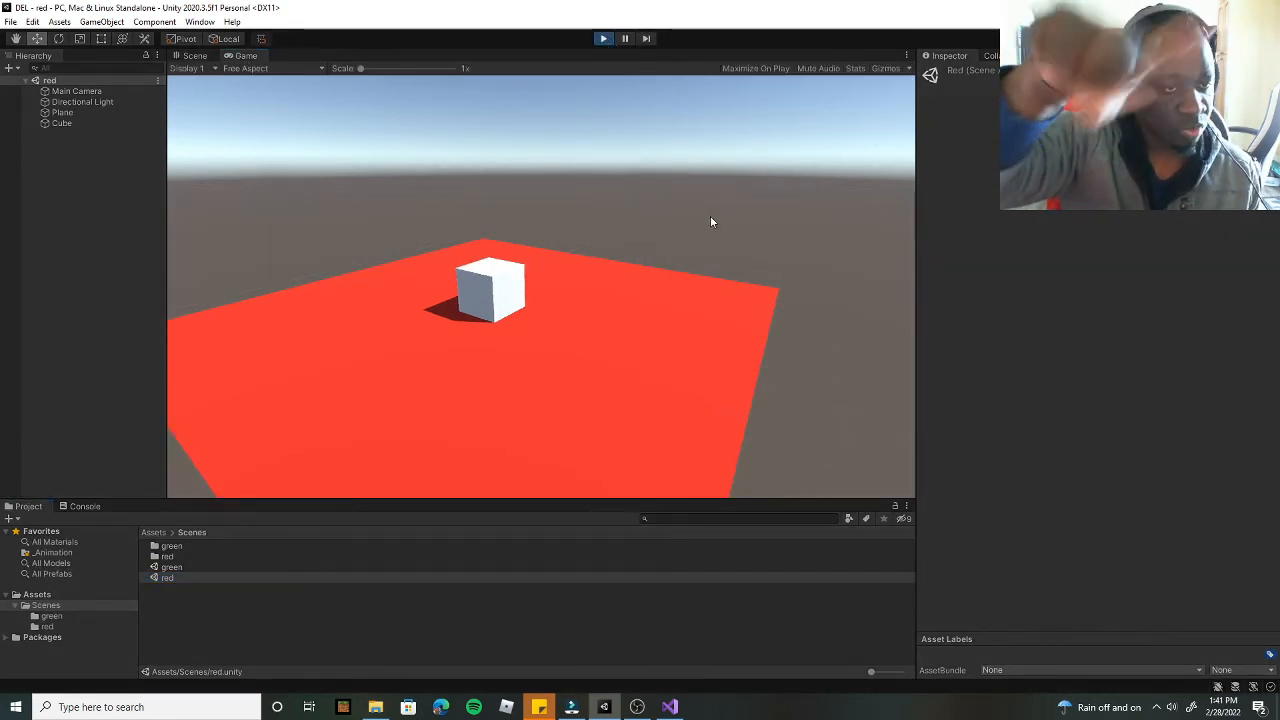
{"action": "key", "text": "space"}
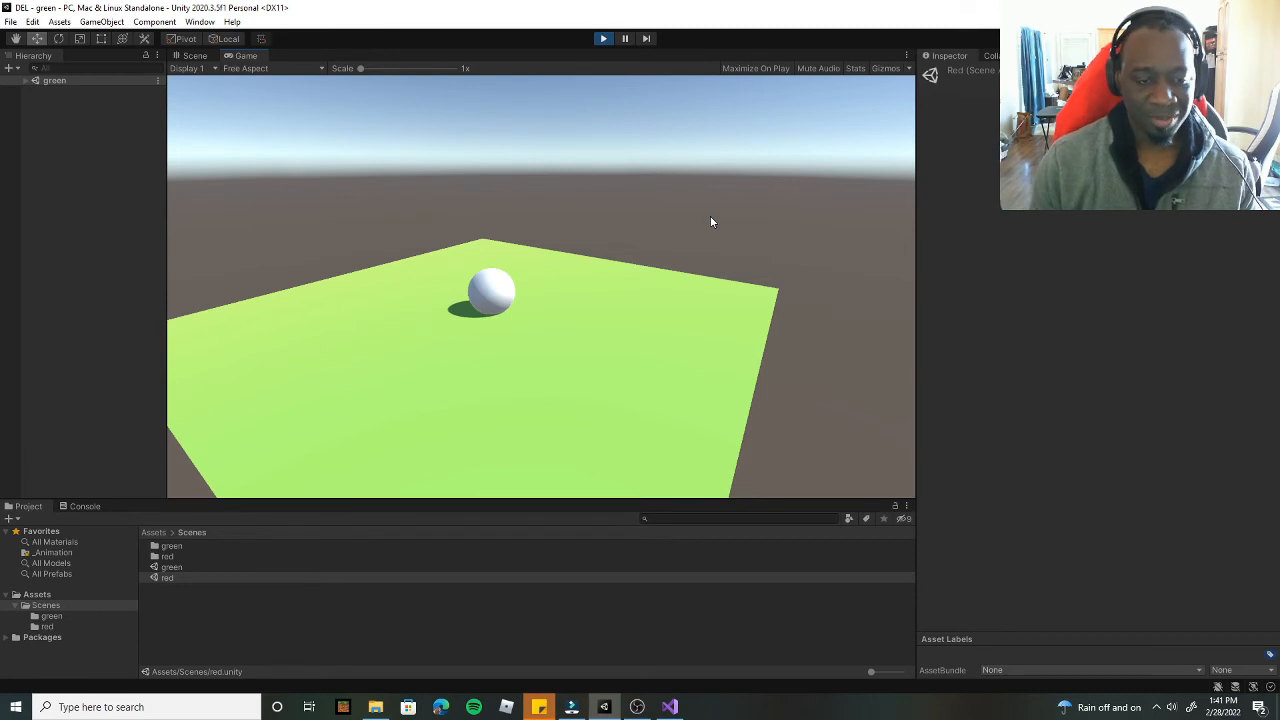
{"action": "left_click", "coordinate": [606, 39]}
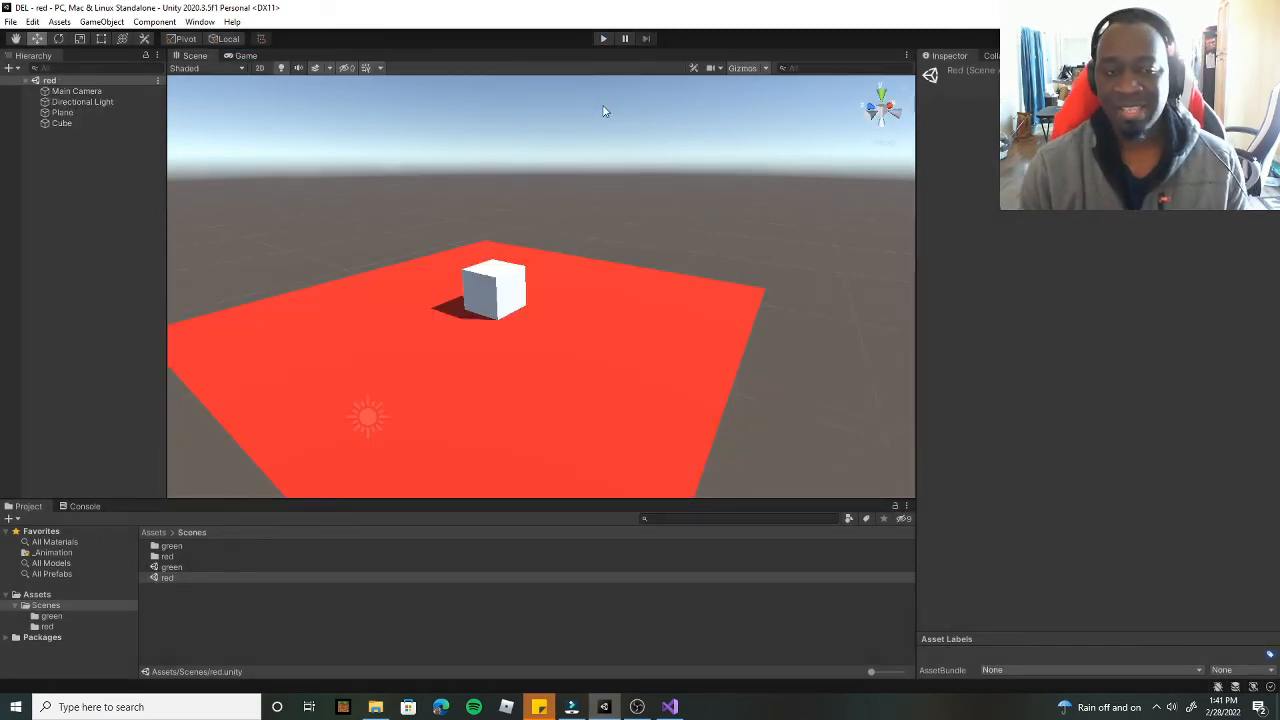